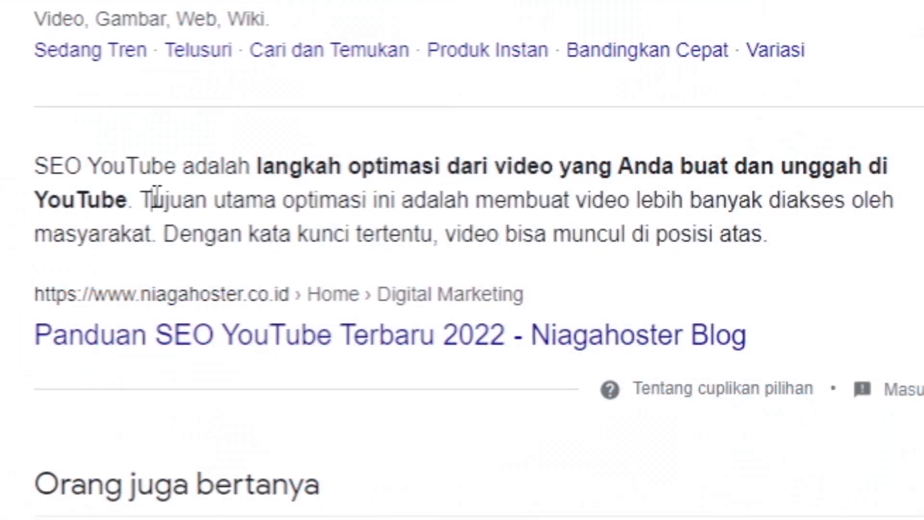
Examine the passages on YouTube SEO and video recommendations, along with the video's title and description keywords.
drag(146, 200, 518, 248)
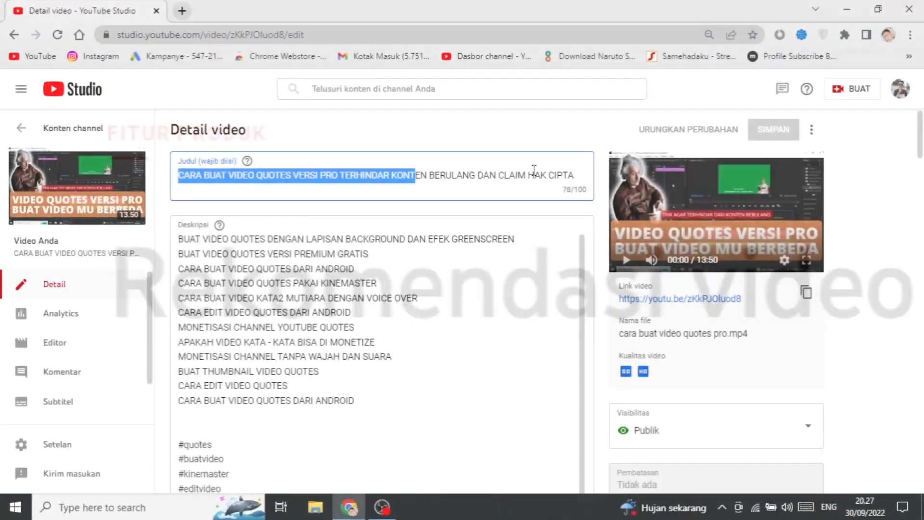
drag(459, 171, 599, 172)
drag(319, 291, 410, 505)
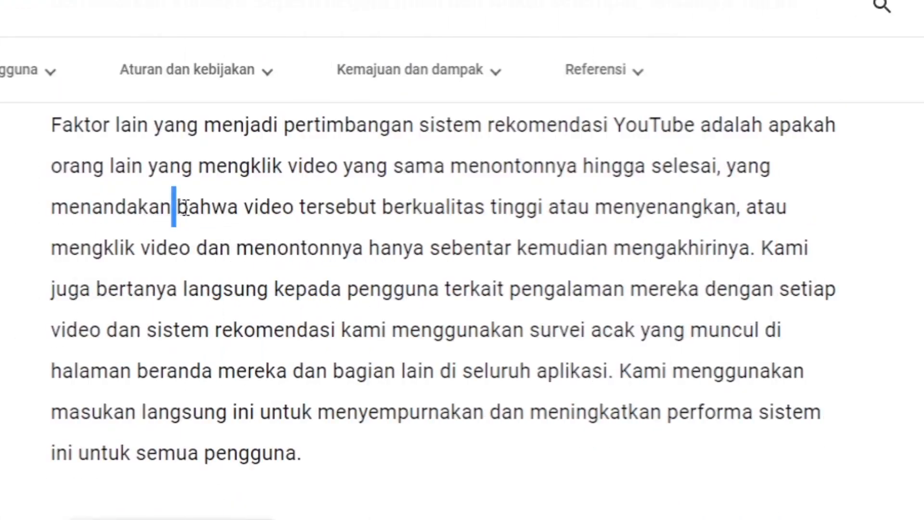
drag(174, 207, 497, 260)
Search YouTube for "quotes" and look over the first results.
click(382, 89)
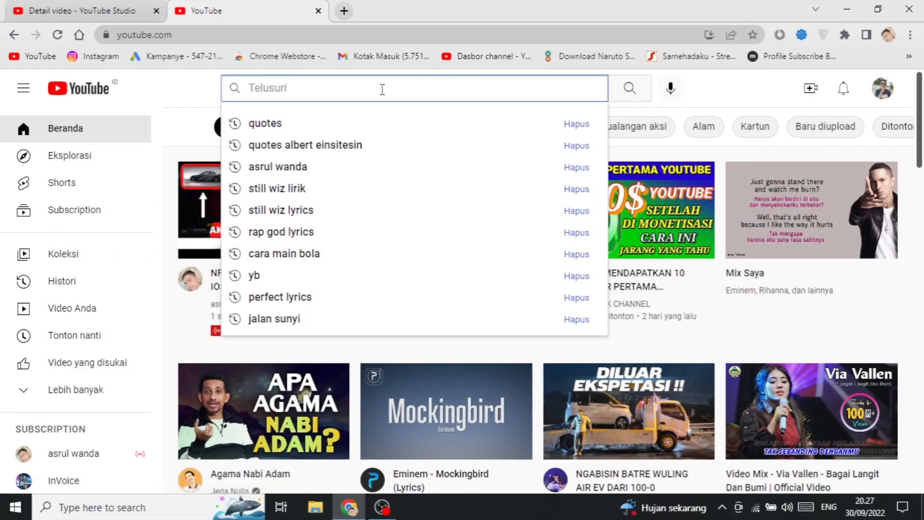
text(quotes)
key(Return)
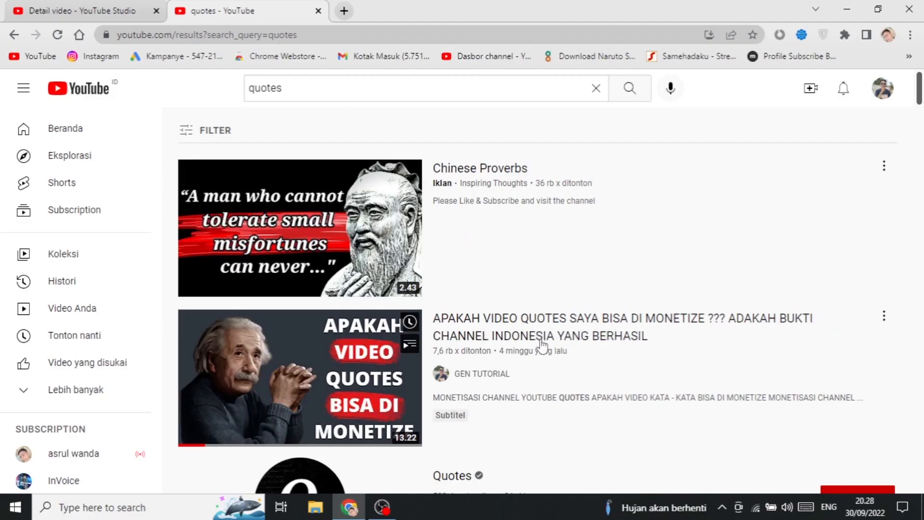
scroll(538, 356, down, 5)
scroll(500, 314, up, 5)
Check the video details page, return to the quotes results and open "Short But Wise Arabic Proverbs and Sayings | Deep Arabic Wisdom".
click(113, 12)
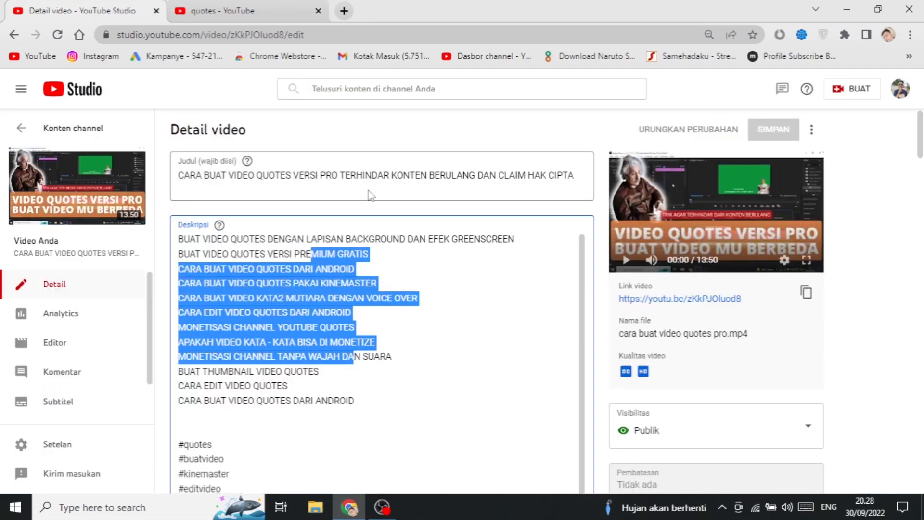
key(ctrl+Tab)
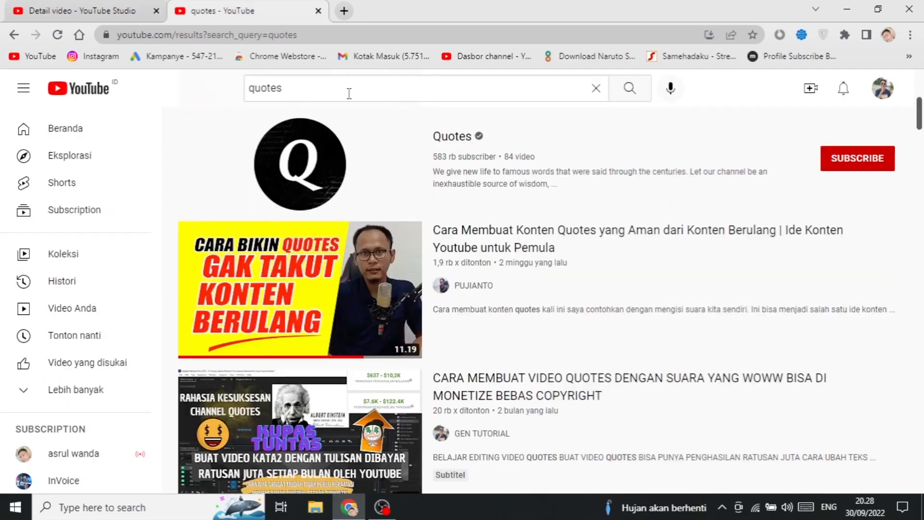
scroll(522, 334, down, 5)
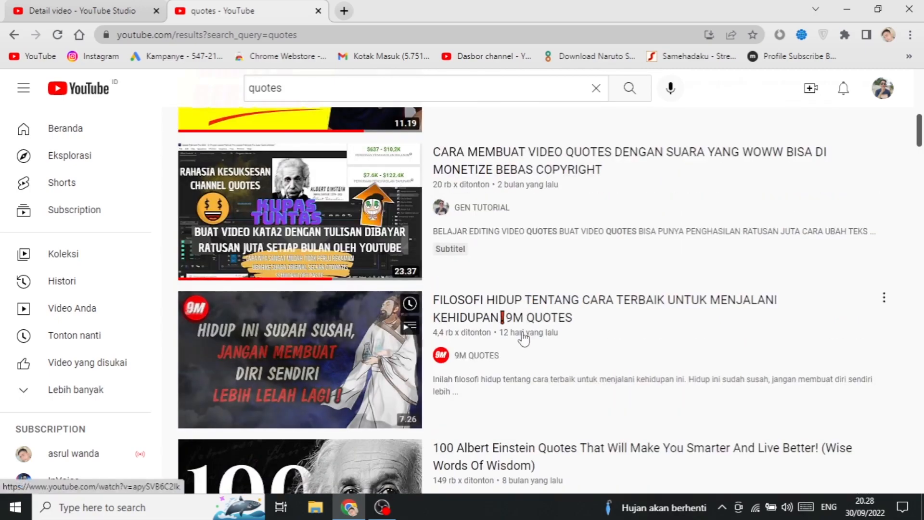
scroll(553, 345, down, 4)
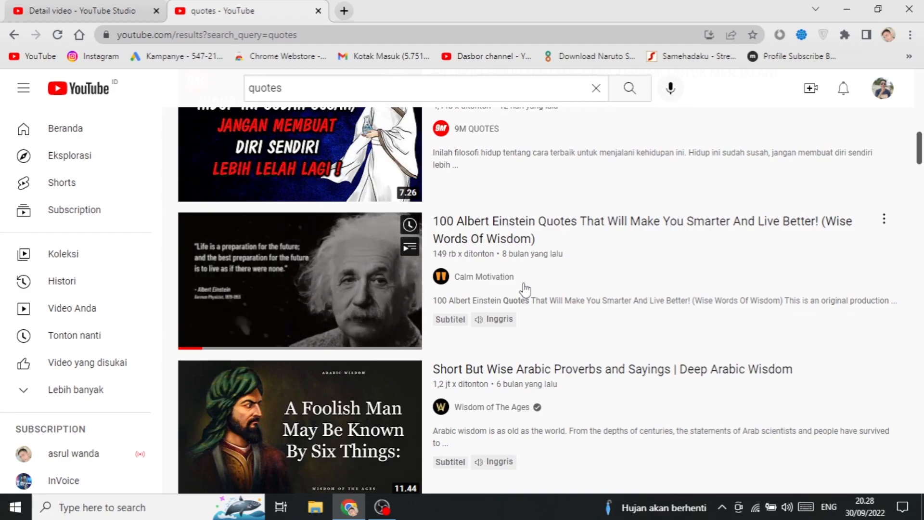
scroll(605, 277, down, 4)
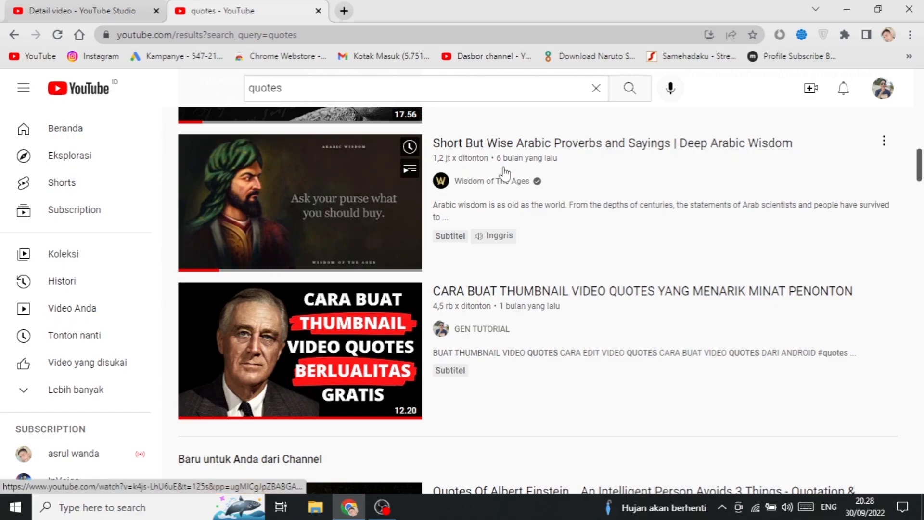
click(336, 212)
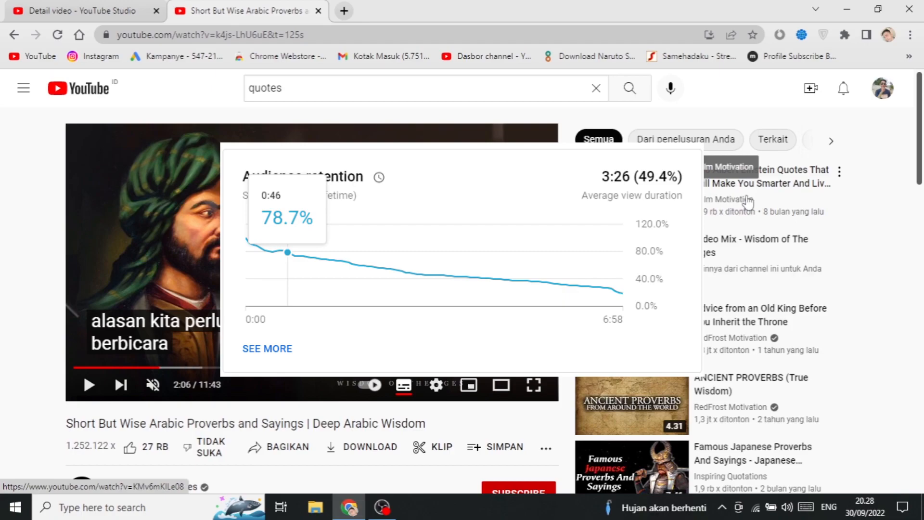
Return to the video details page and highlight parts of the title and the description's keyword lines.
click(72, 10)
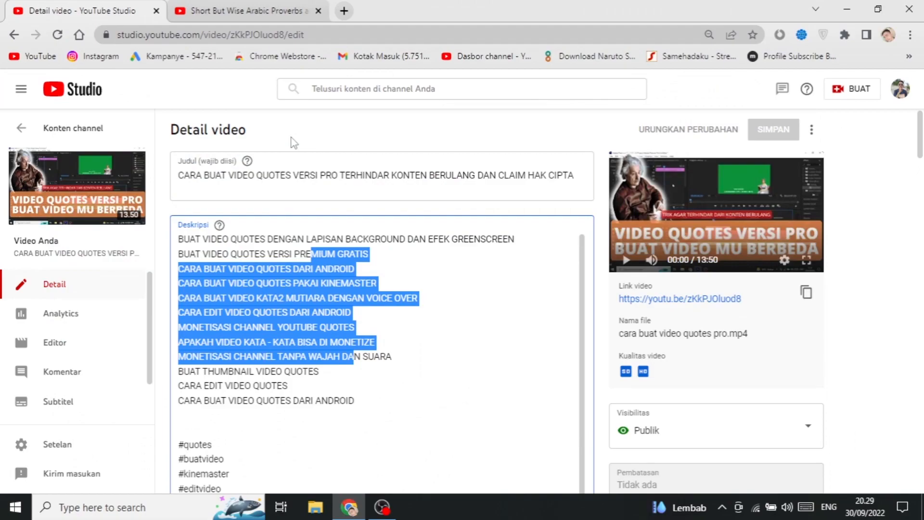
click(271, 15)
click(101, 3)
click(280, 178)
key(ctrl+a)
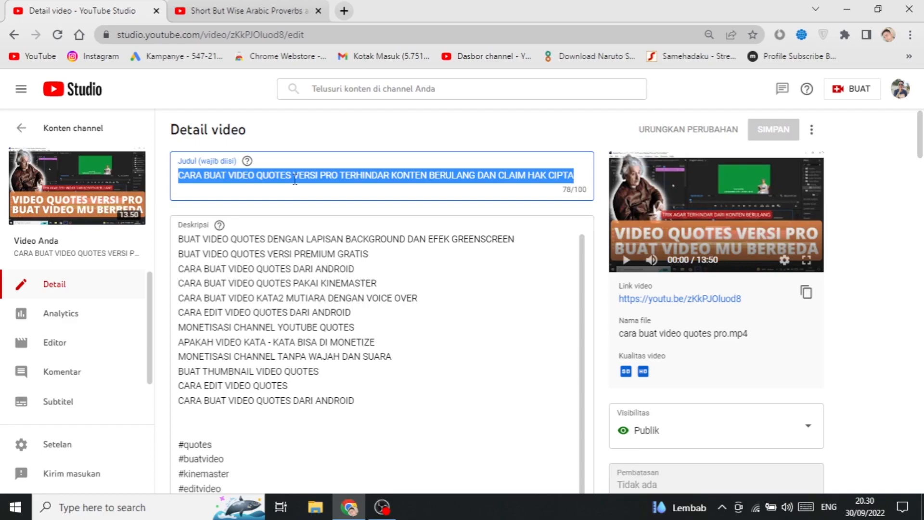
drag(311, 176, 462, 176)
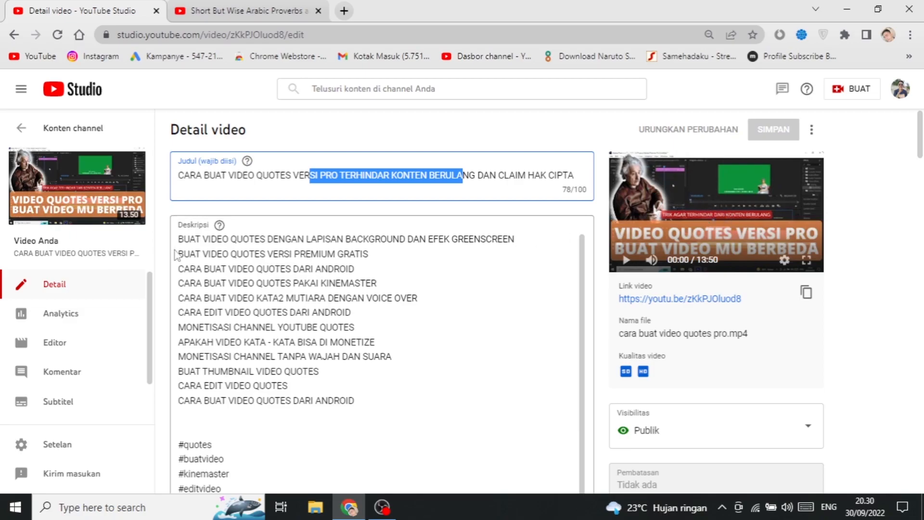
drag(183, 239, 320, 343)
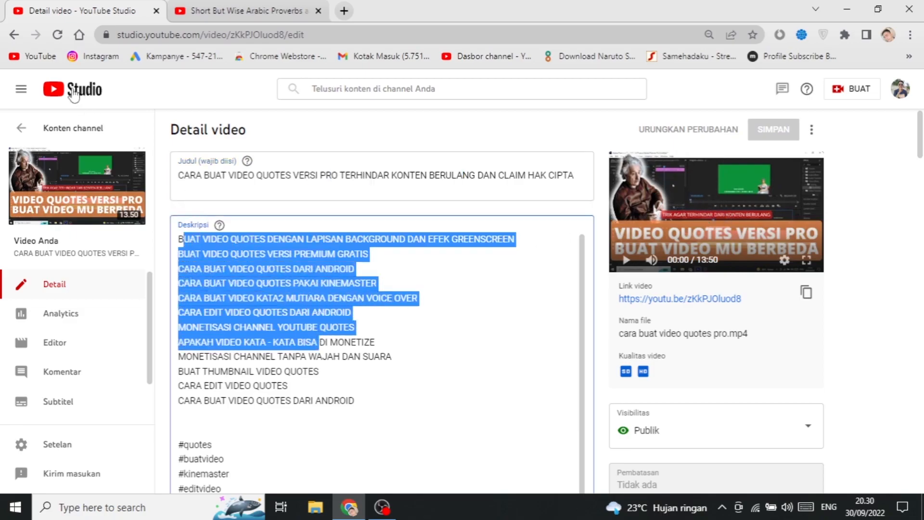
Open the YouTube home page in a new browser tab and enter "quotes" as the search term without submitting it.
right_click(50, 61)
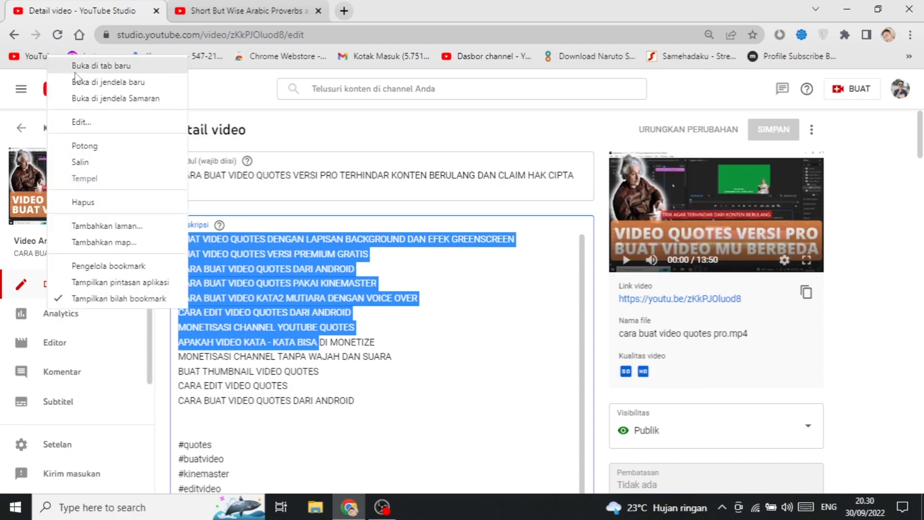
click(80, 67)
click(410, 7)
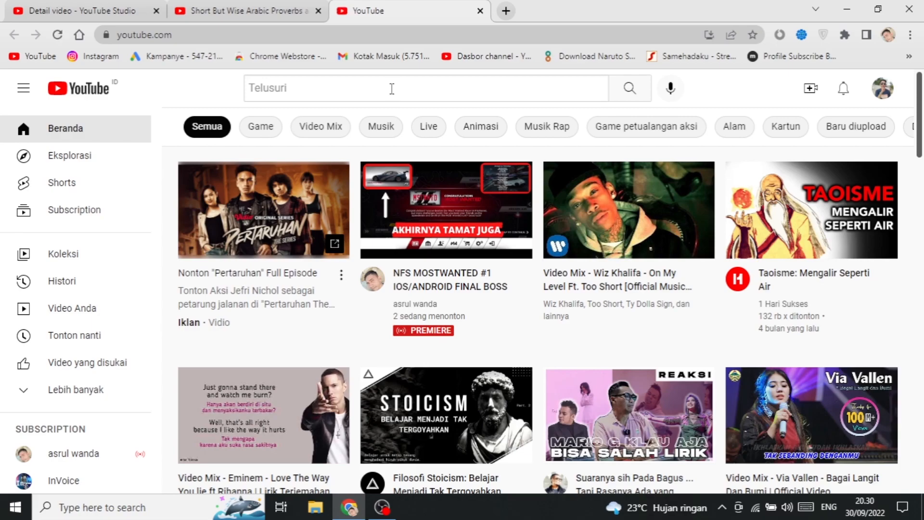
click(392, 89)
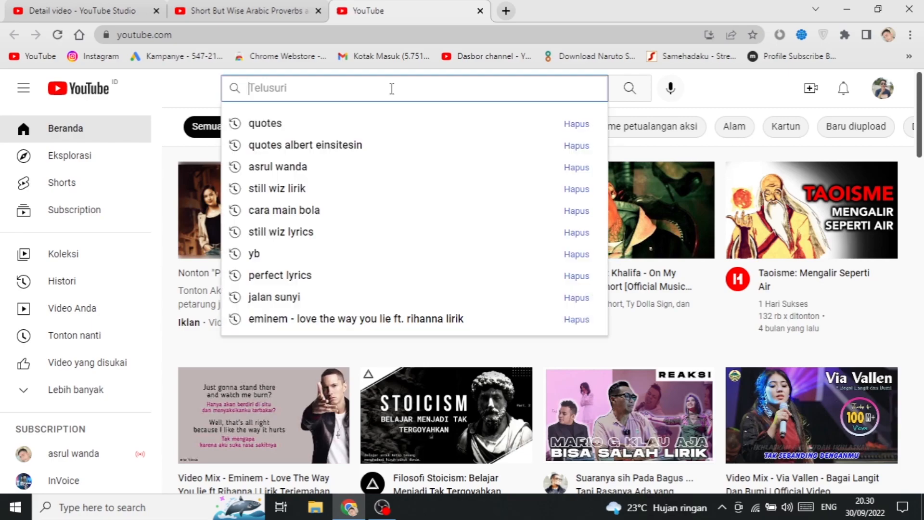
text(quotes)
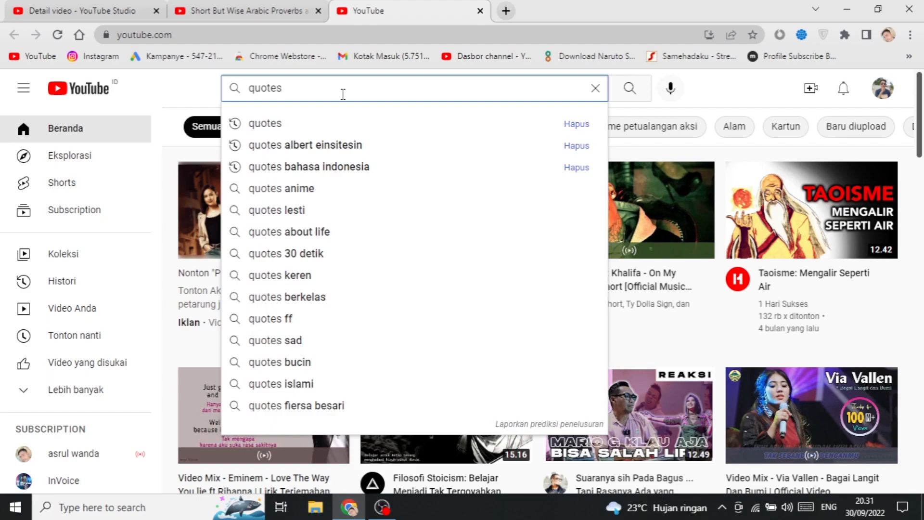
Go through the search suggestions for "quotes" and fill in the suggestion "quotes keren".
key(Down)
key(Down)
key(Down)
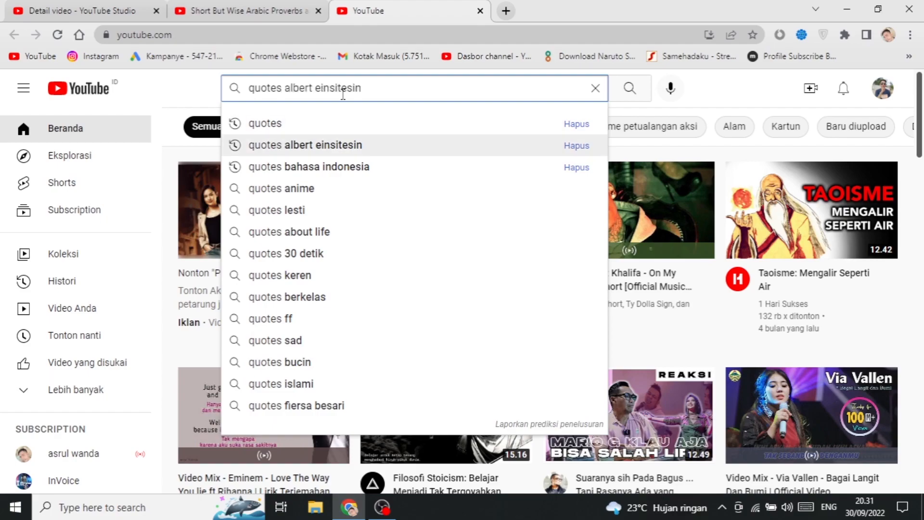
key(Down)
key(Down)
key(Down)
key(Down)
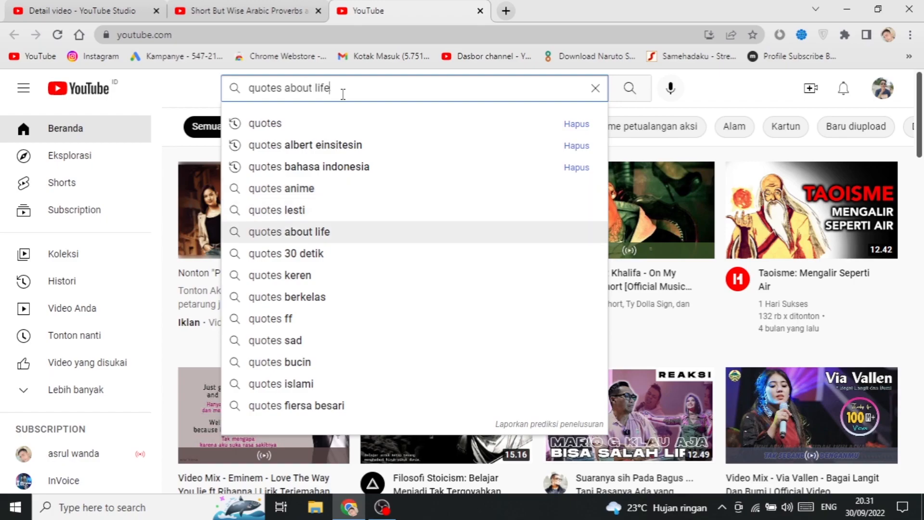
key(Down)
key(Up)
key(Up)
key(Down)
key(Down)
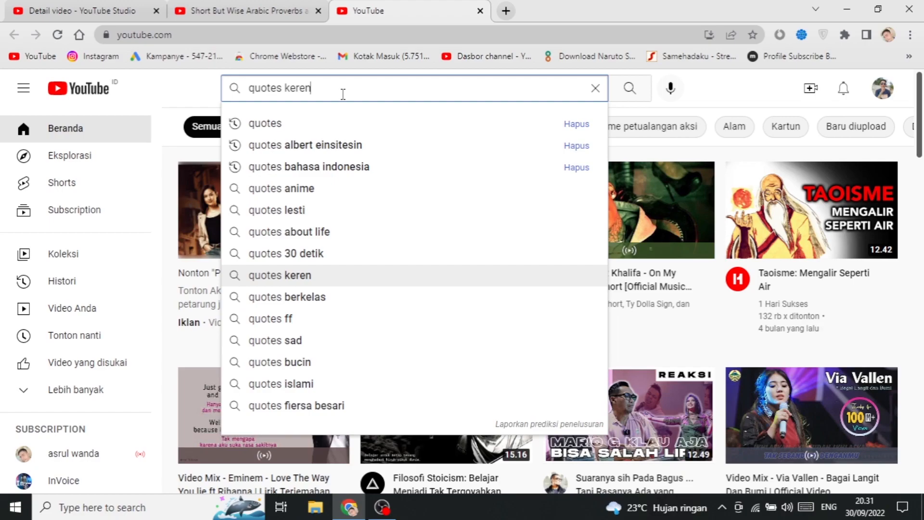
Select the whole search phrase "quotes keren" and copy it.
key(shift+Left)
key(shift+Left)
key(shift+Left)
key(shift+Left)
key(Down)
key(Down)
key(Up)
key(Up)
triple_click(306, 88)
right_click(288, 90)
click(329, 144)
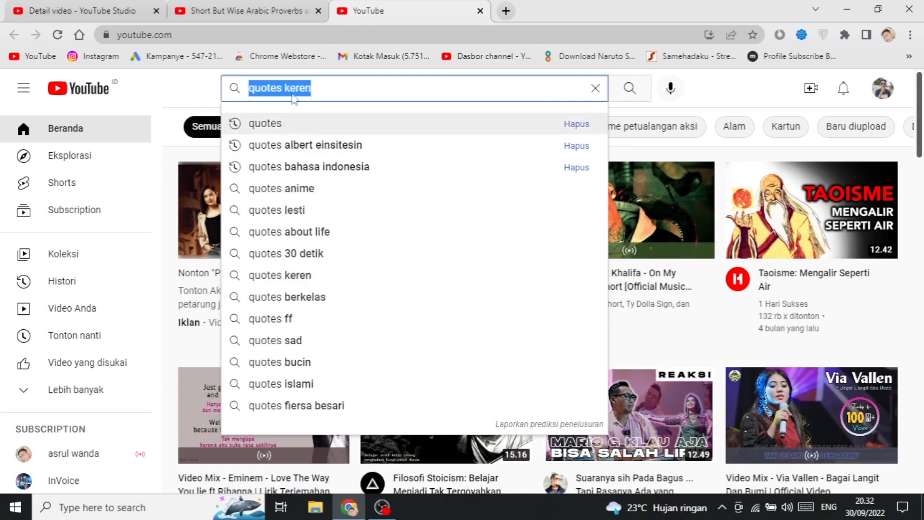
Insert a new first line in the video's description and paste "quotes keren" into it.
click(81, 10)
click(182, 238)
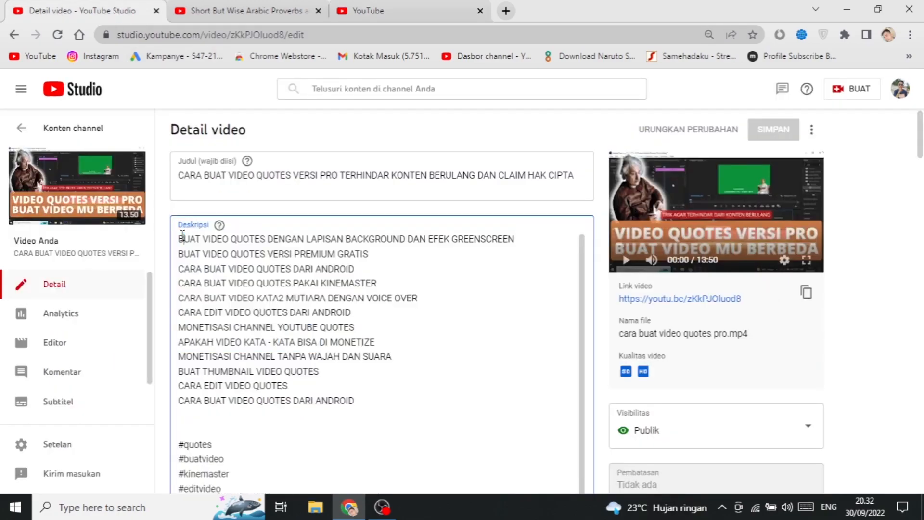
key(Return)
key(Up)
key(ctrl+v)
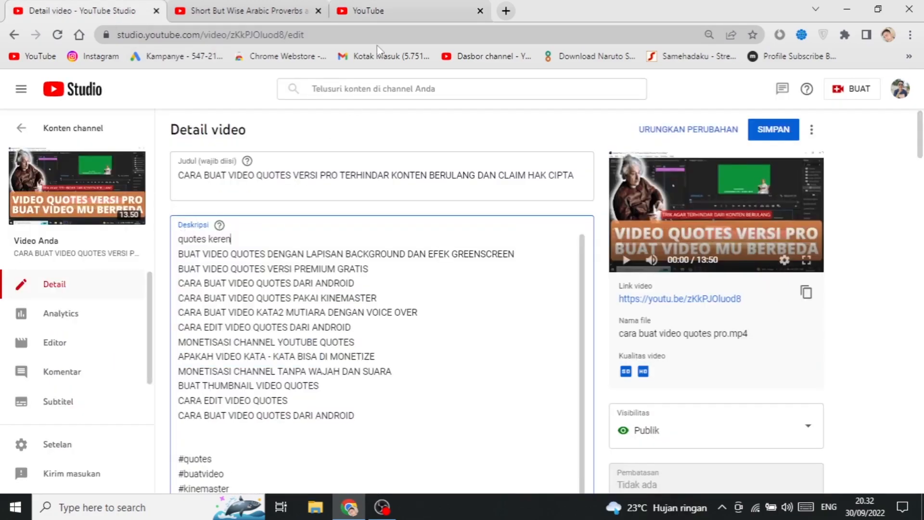
Return to the YouTube search and look through the remaining suggestions as far as "quotes bucin".
click(397, 3)
key(Down)
key(Down)
key(Down)
key(Down)
key(Down)
key(Down)
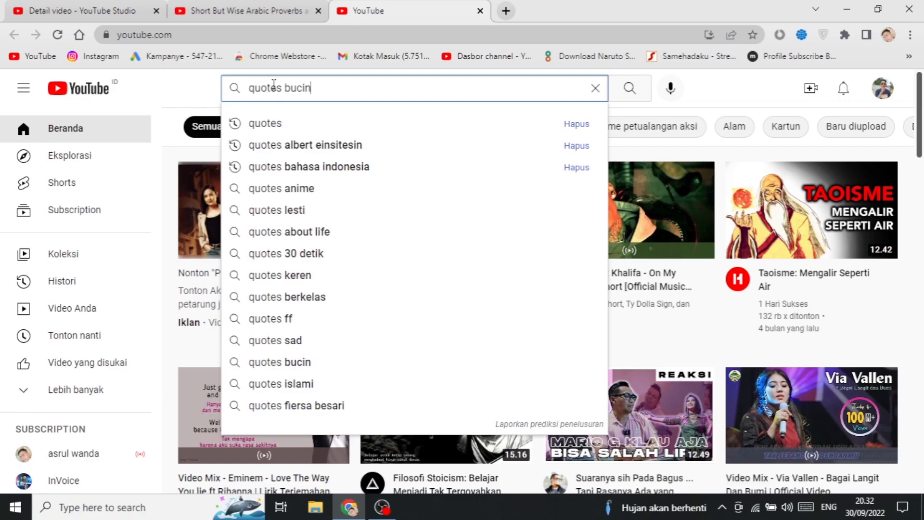
Change the YouTube search phrase to "quotes albert einstein" to get more specific suggestions.
key(BackSpace)
key(BackSpace)
key(BackSpace)
key(BackSpace)
key(BackSpace)
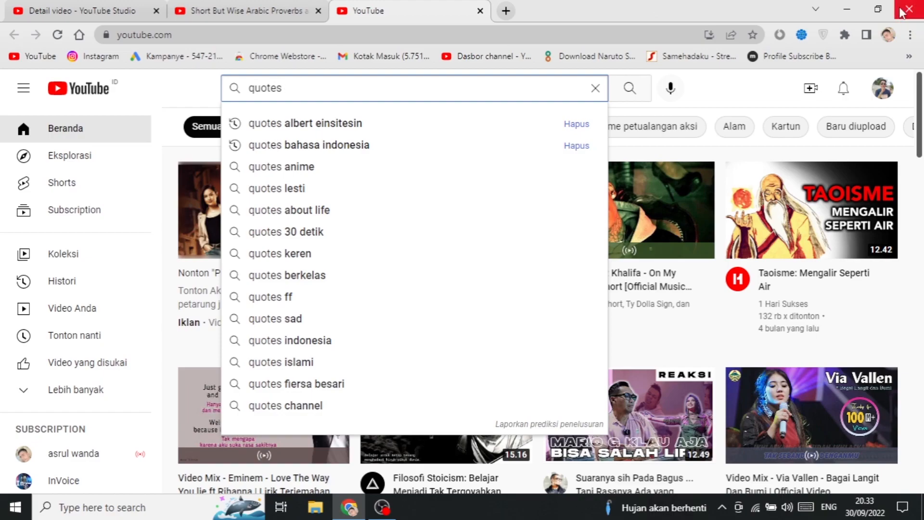
text(albert einstein)
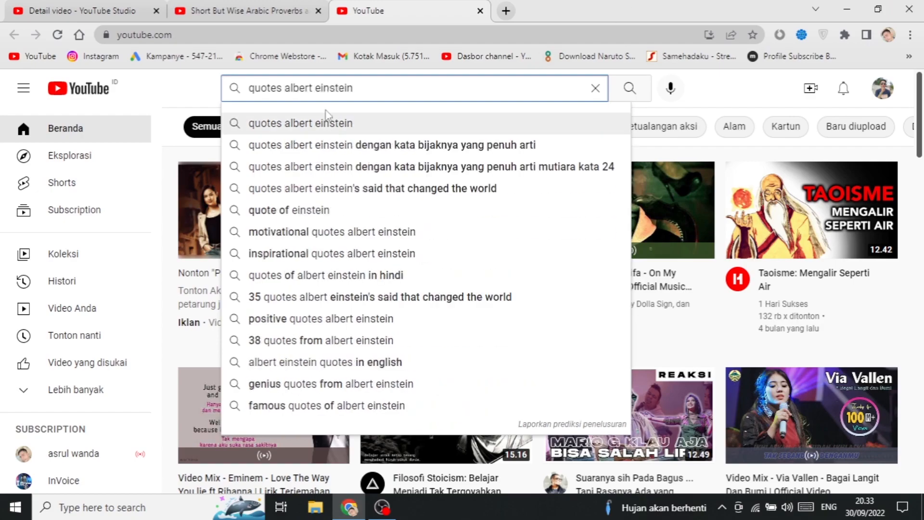
drag(291, 88, 382, 88)
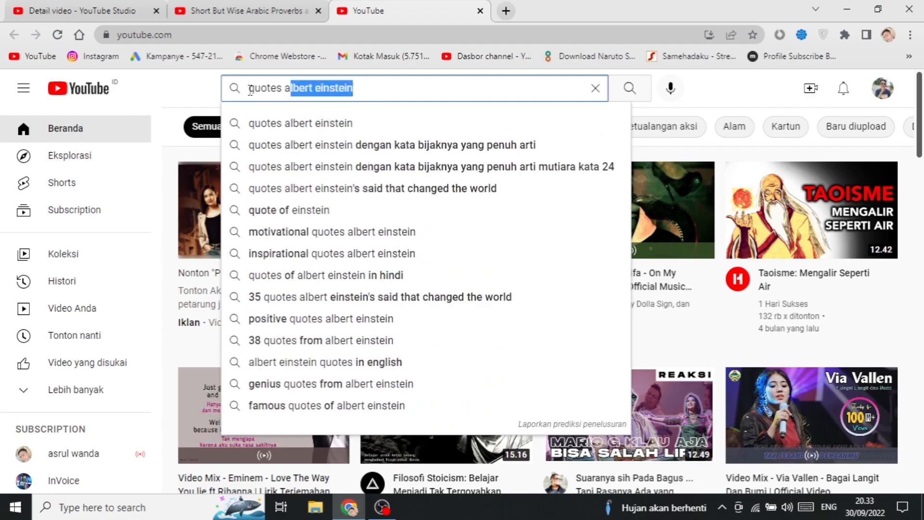
click(369, 90)
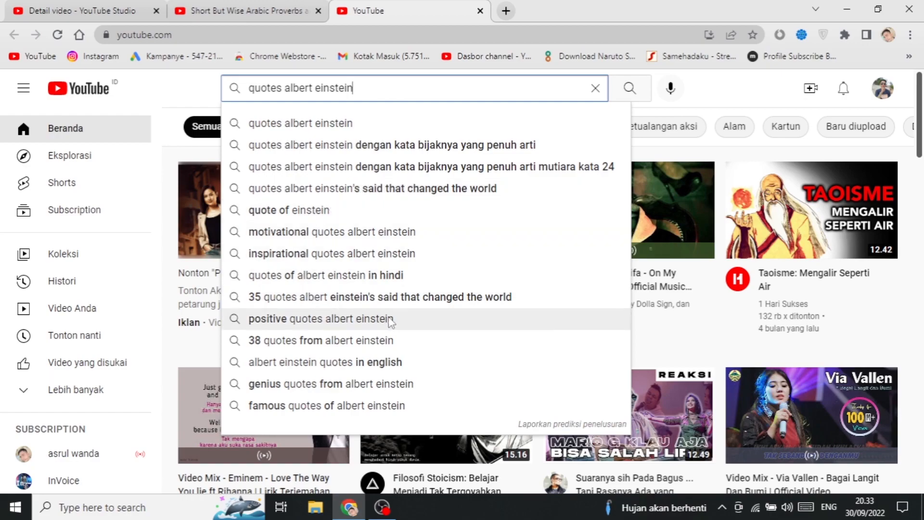
Fill in the suggestion "quotes albert einstein dengan kata bijaknya yang penuh arti" and copy the whole phrase.
key(Down)
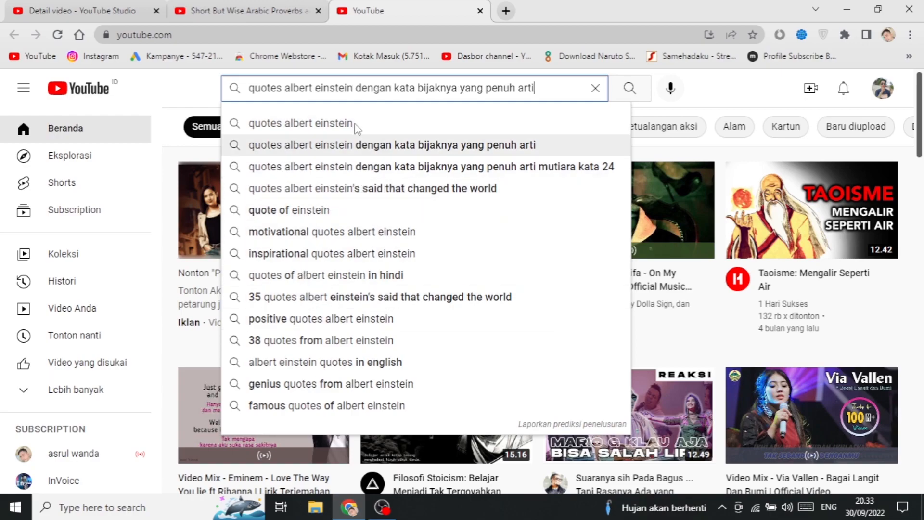
triple_click(375, 84)
right_click(450, 87)
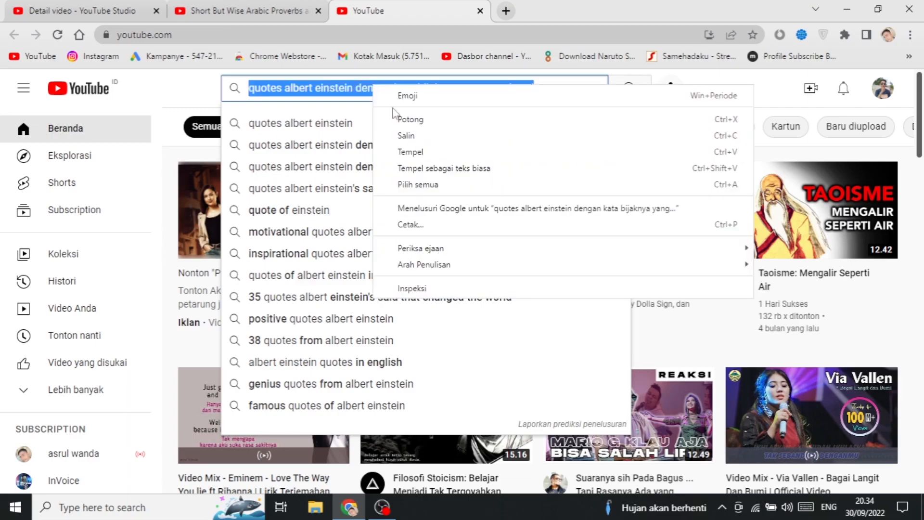
click(481, 131)
Return to the video details page and compare the title wording with the keyword lines in the description.
click(119, 6)
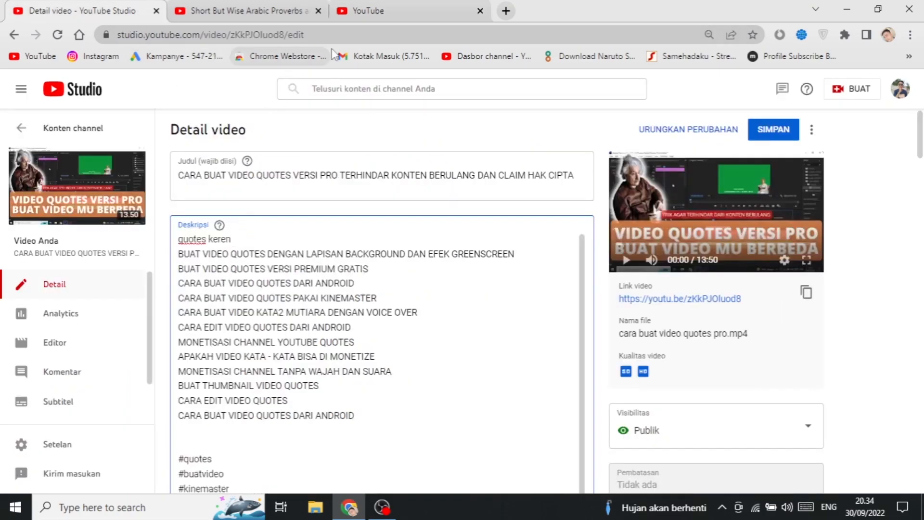
click(371, 12)
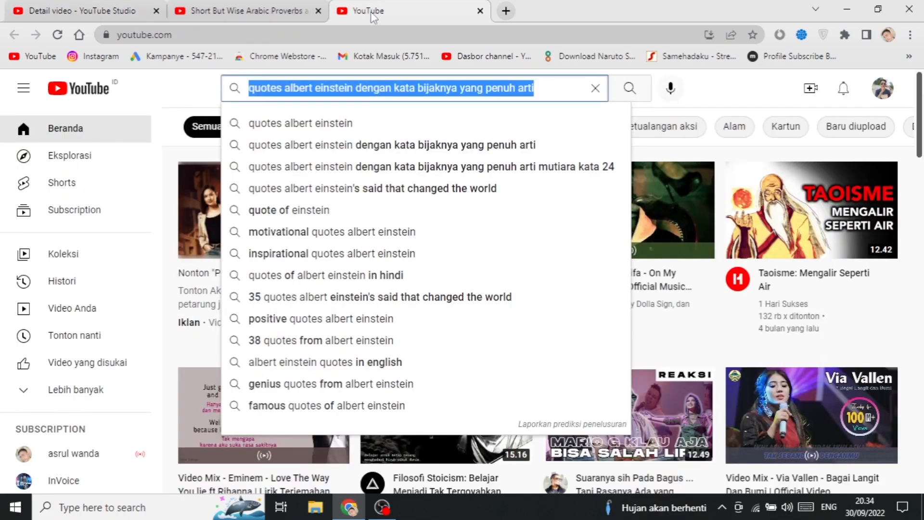
click(70, 8)
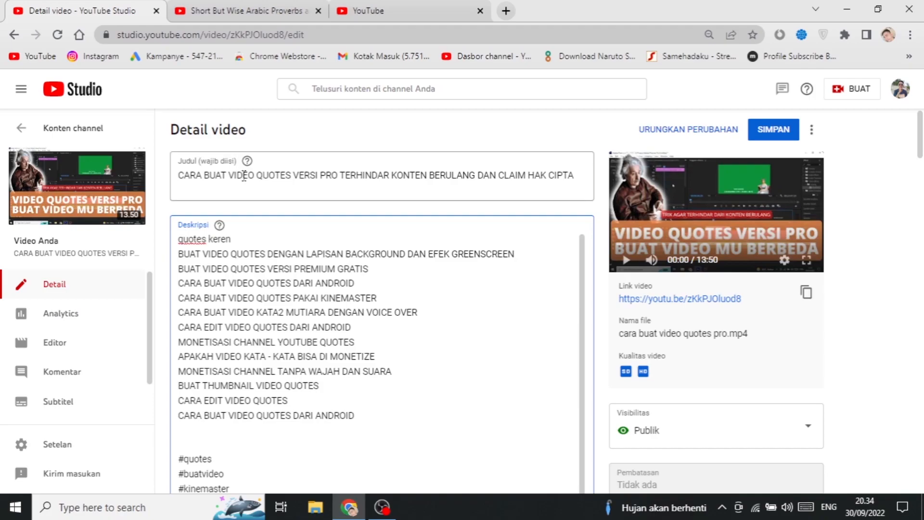
drag(242, 176, 338, 175)
drag(203, 268, 286, 298)
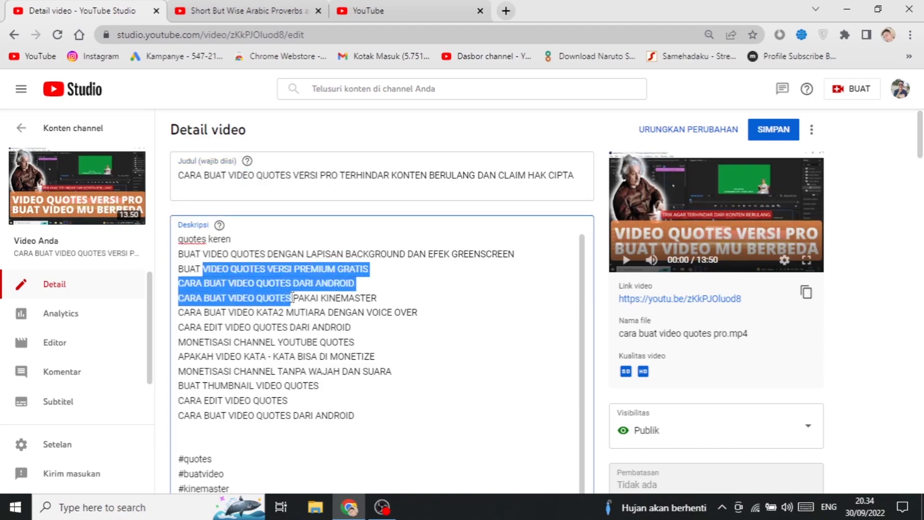
Look through the hashtag list below the keyword lines in the video description.
click(539, 239)
scroll(563, 233, down, 2)
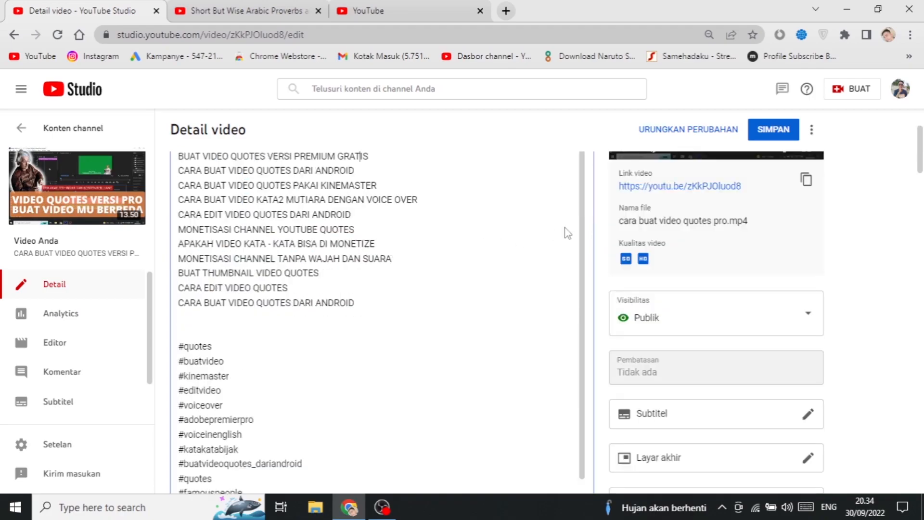
scroll(516, 302, down, 2)
drag(183, 233, 229, 242)
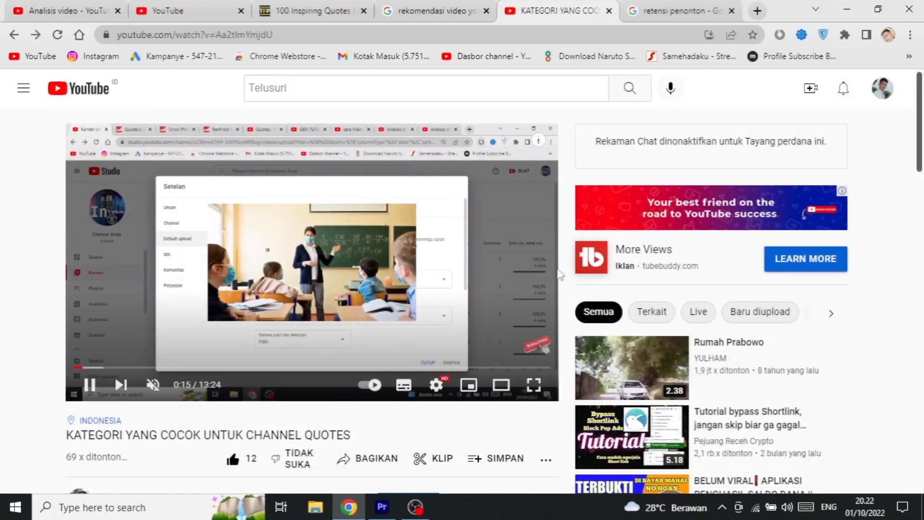
Open the #carabuatvideoquotes hashtag from a published video's description and look through the videos that use it.
scroll(520, 314, down, 6)
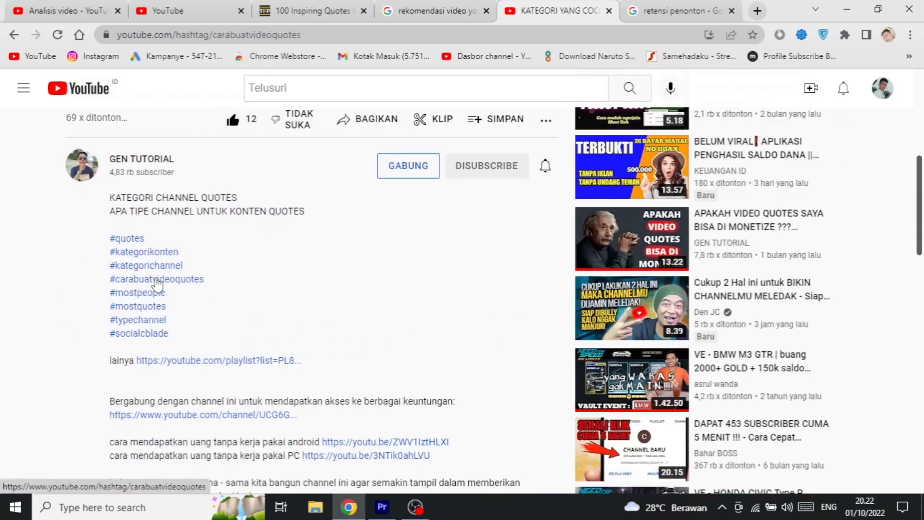
click(157, 284)
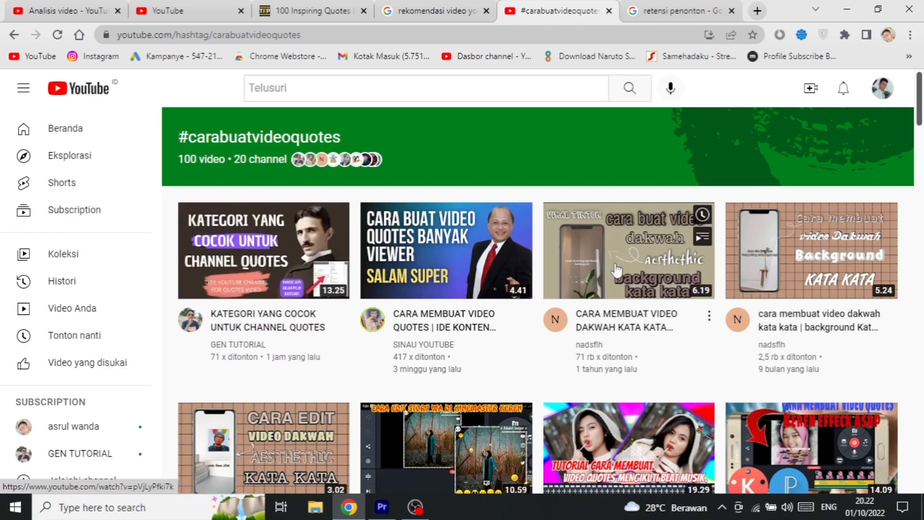
scroll(524, 324, down, 2)
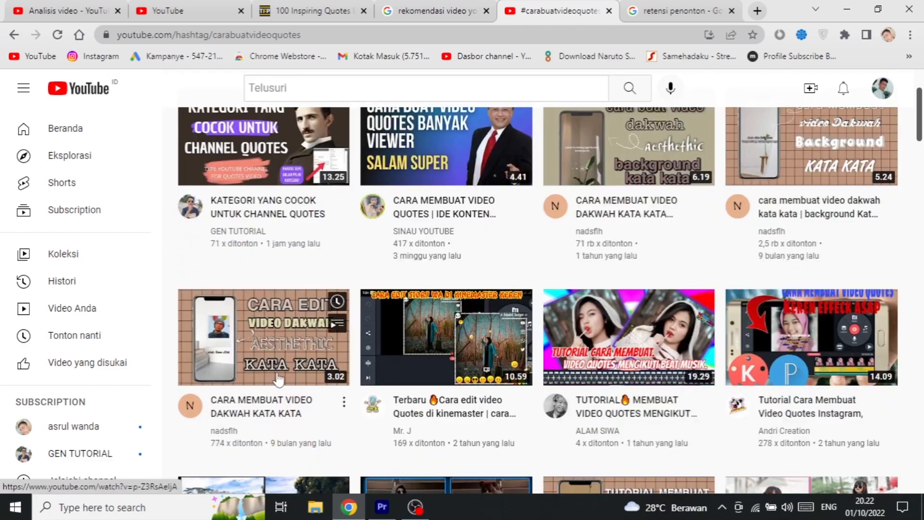
scroll(239, 380, up, 2)
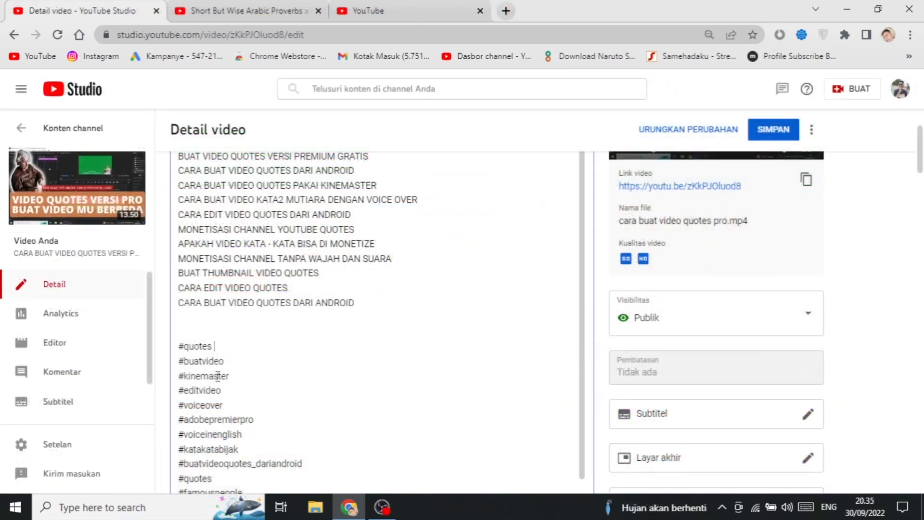
Add the suggested hashtag #alberteinstein on a new line below #quotes in the description.
key(Return)
text(#)
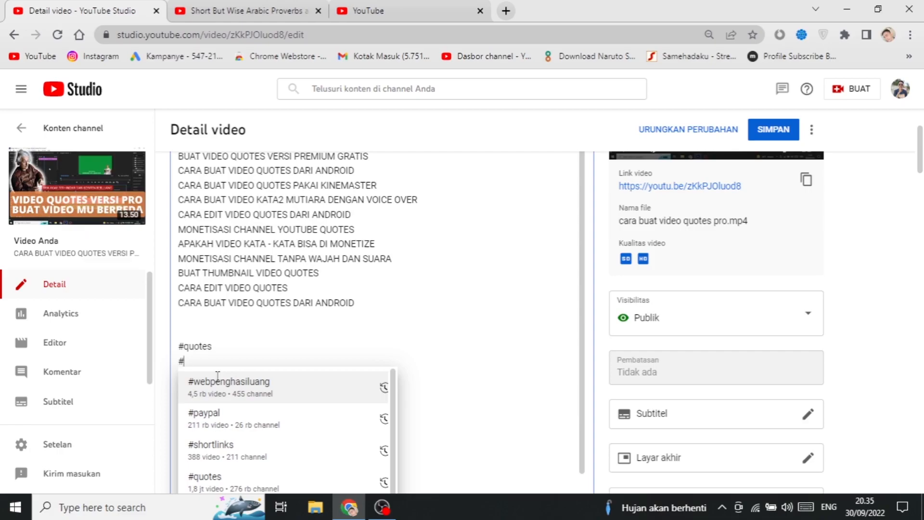
text(albert)
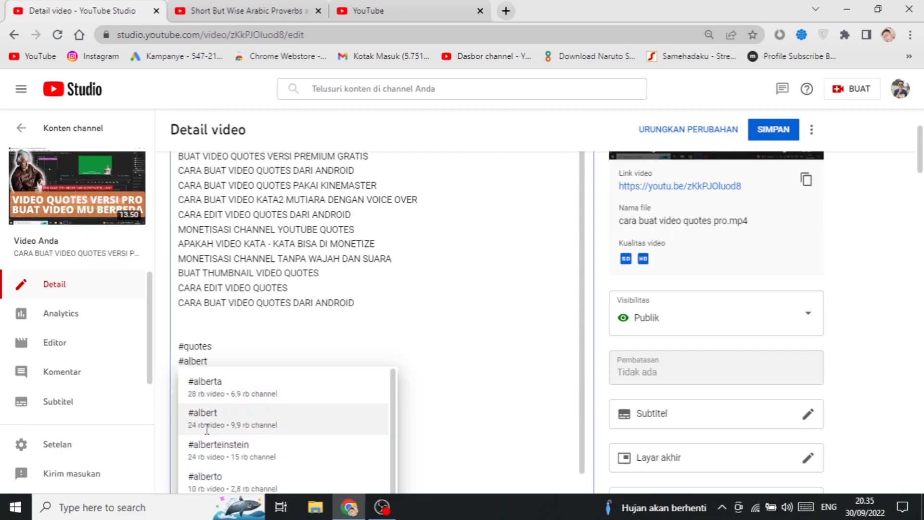
click(212, 446)
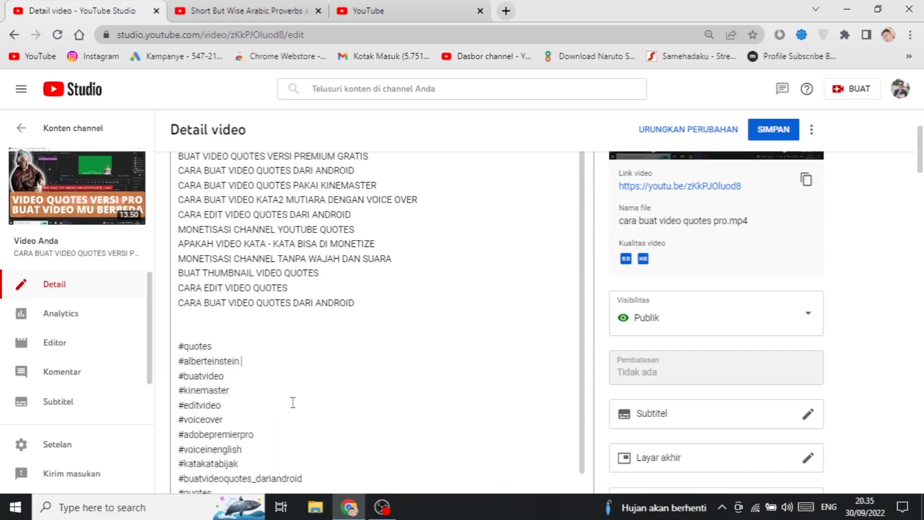
Add the suggested hashtag #famouspeople on a new line below #alberteinstein.
key(Return)
text(#)
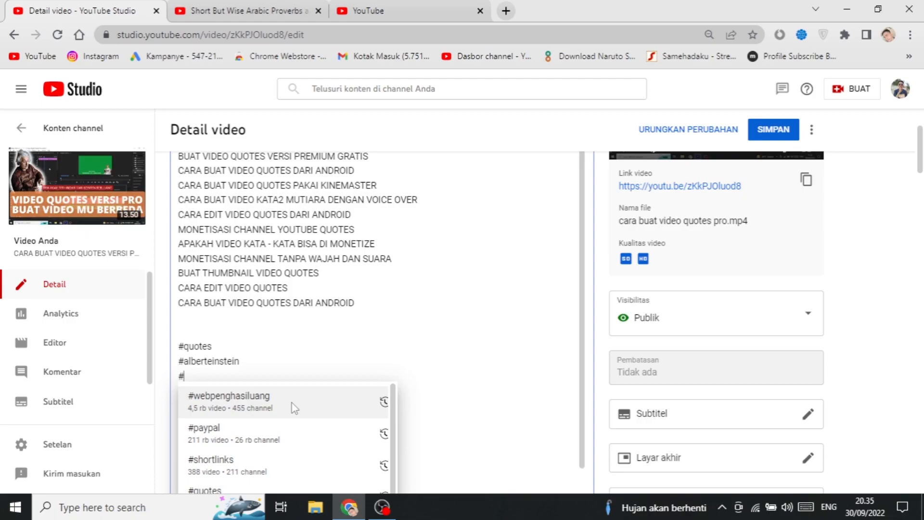
text(famous)
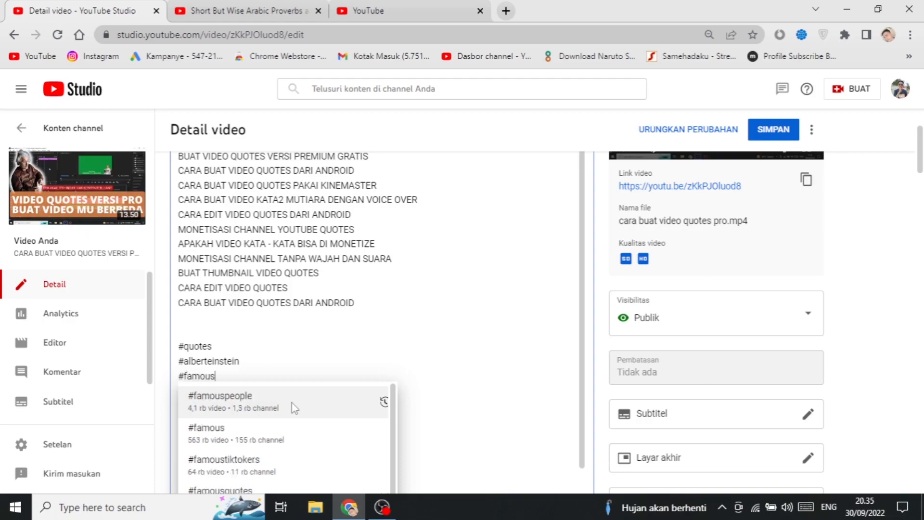
click(294, 405)
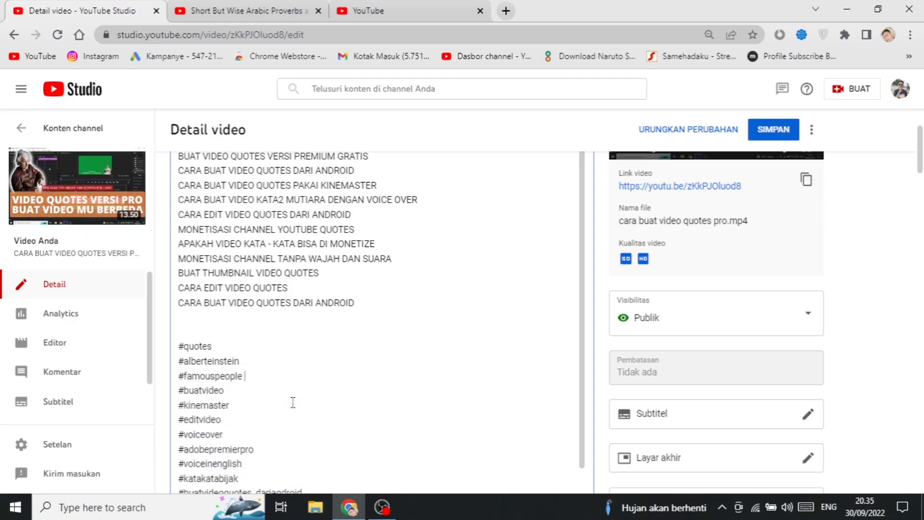
Review the remaining hashtags and insert two blank lines after #partneryoutube at the end of the list.
scroll(292, 402, down, 5)
drag(204, 193, 246, 245)
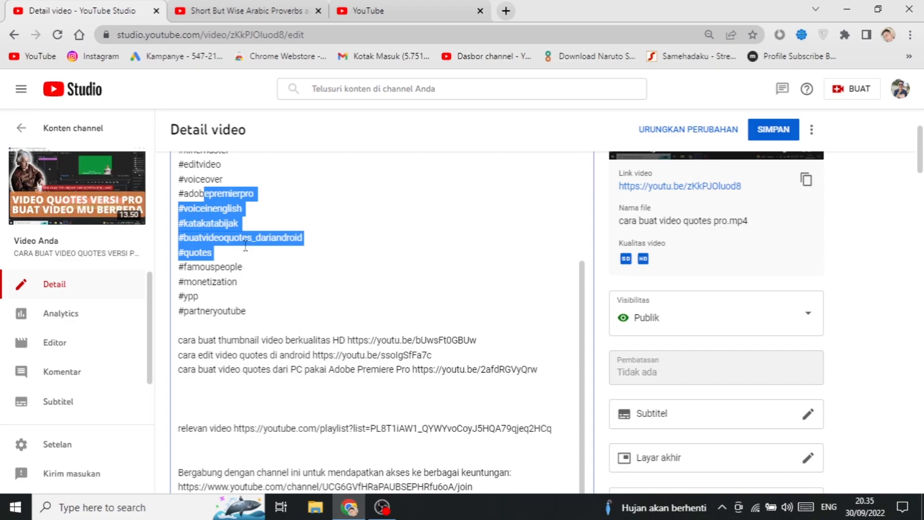
click(302, 311)
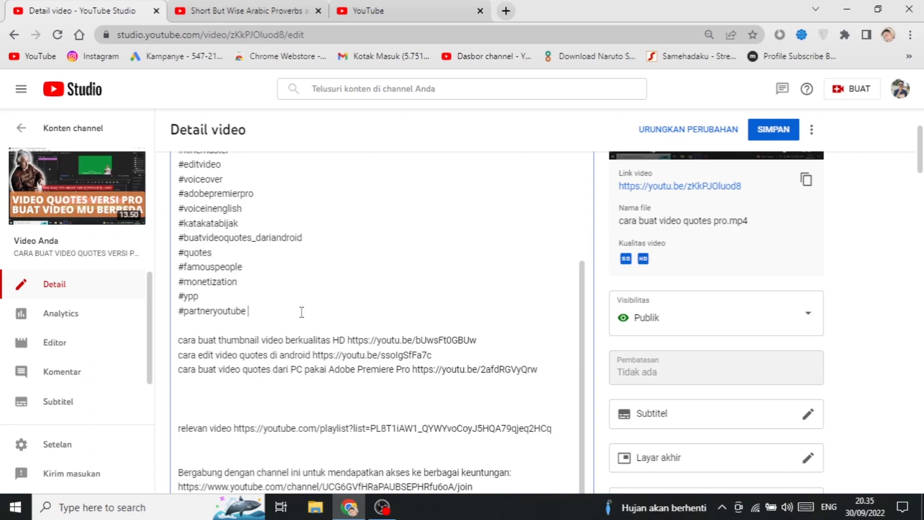
key(Return)
key(Return)
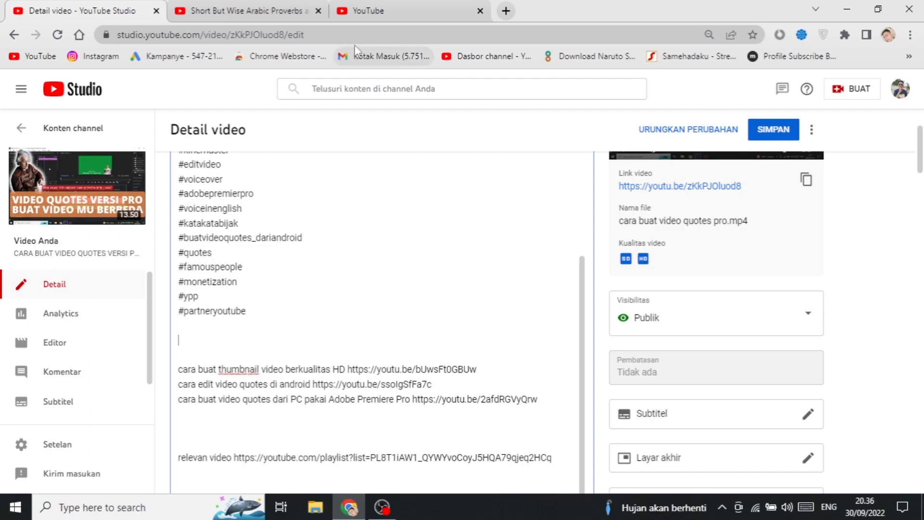
Load quotes.thefamouspeople.com in place of the YouTube home page and look over its home page.
click(403, 5)
click(389, 34)
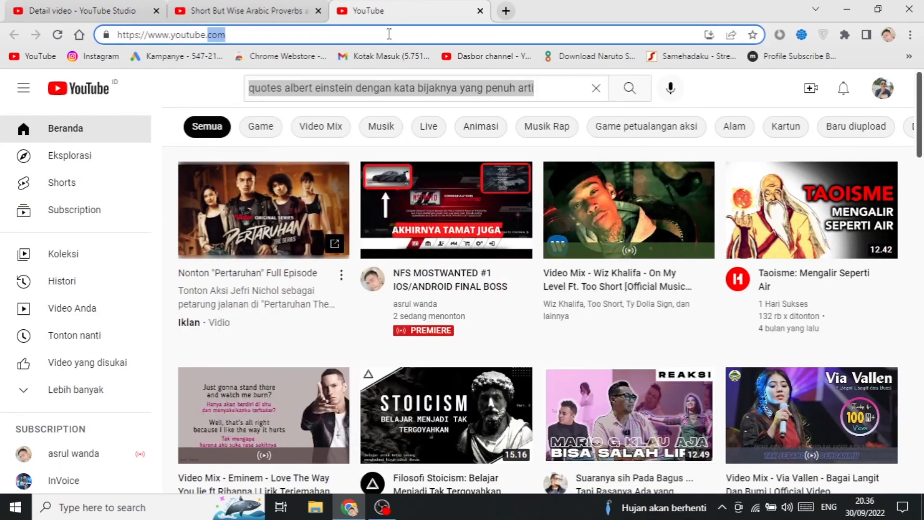
key(ctrl+a)
text(quotes.thefamouspeople.com)
key(Return)
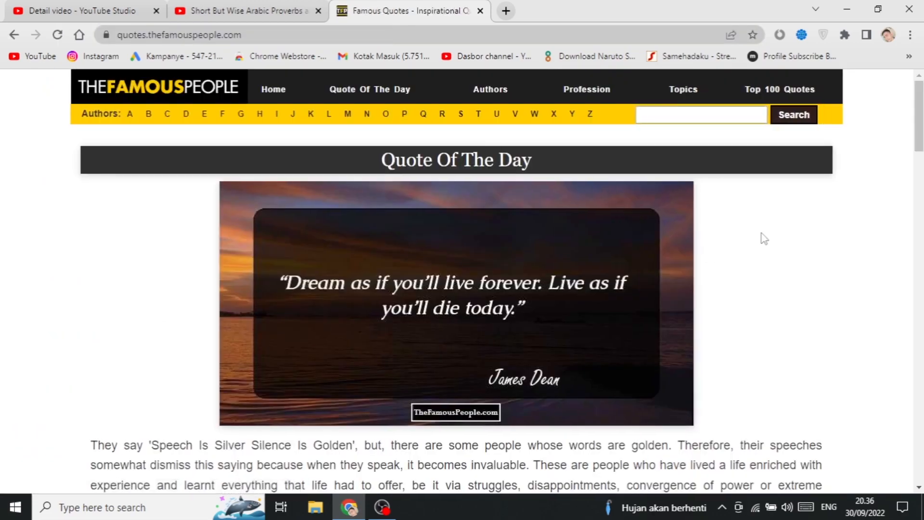
scroll(769, 238, down, 15)
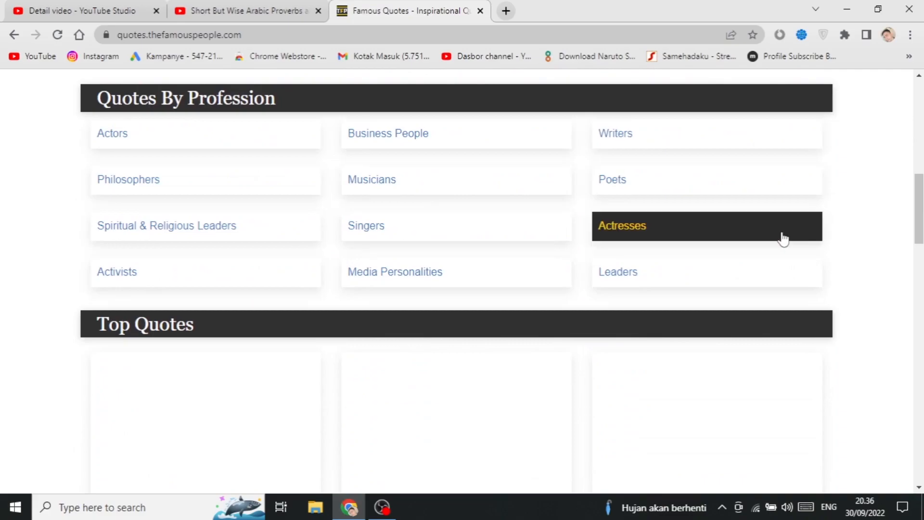
scroll(625, 221, up, 15)
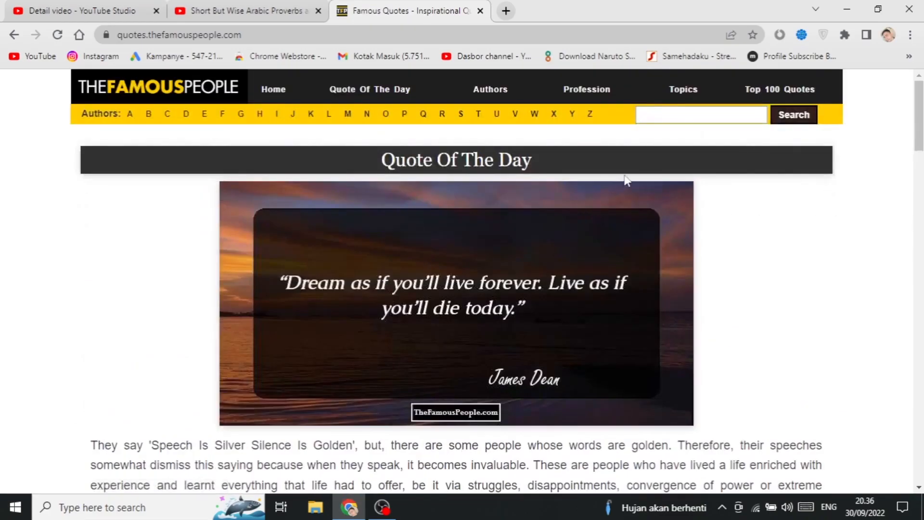
Search the quotes site for "albert einstein" and open "100 Inspiring Quotes By Albert Einstein to Inspire You to be Great".
click(667, 118)
text(albe)
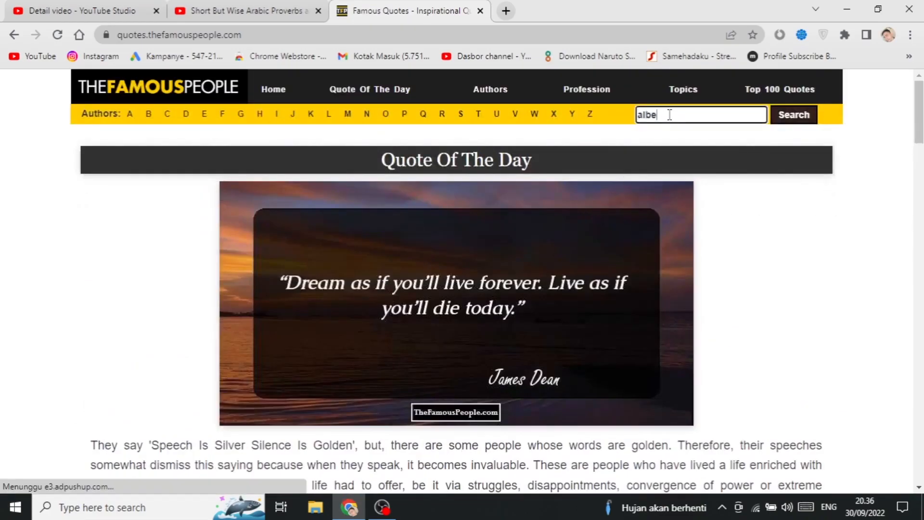
text(rt einstein)
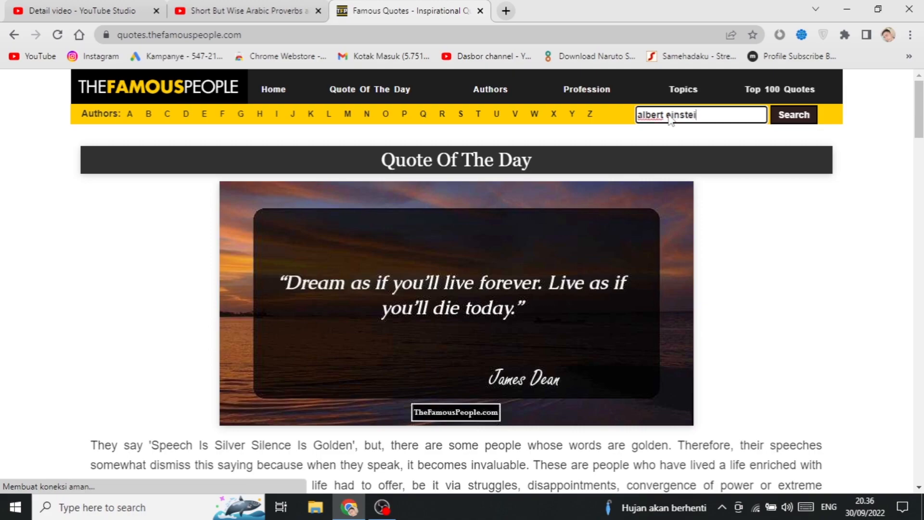
key(Return)
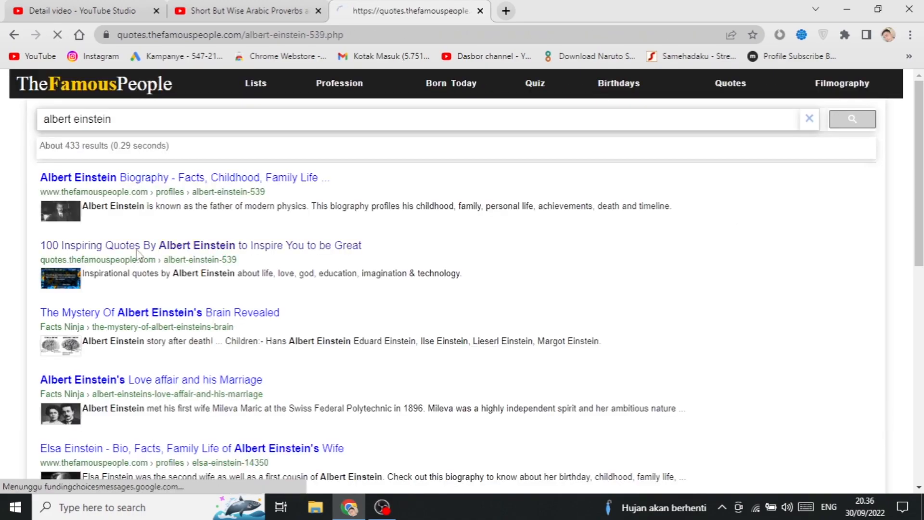
click(135, 246)
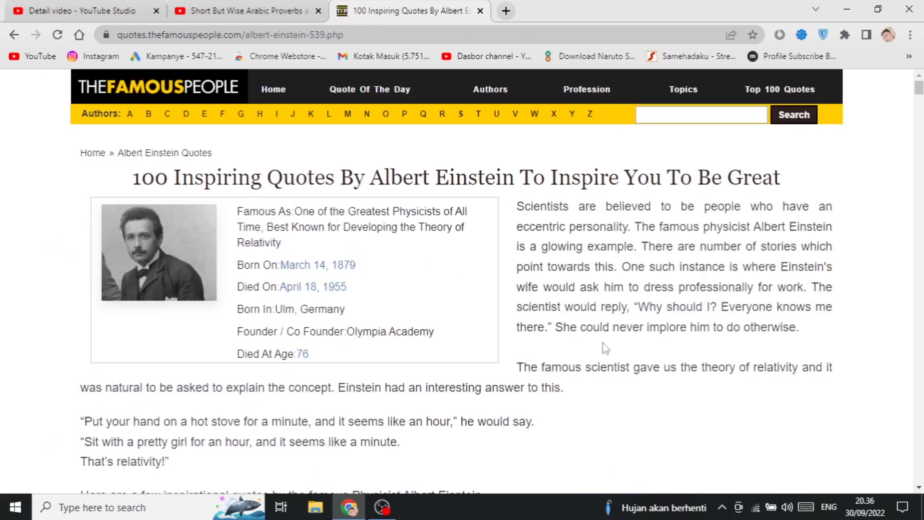
Highlight the Einstein page's heading and introduction, and compare them with the Arabic proverbs video page.
drag(132, 178, 754, 437)
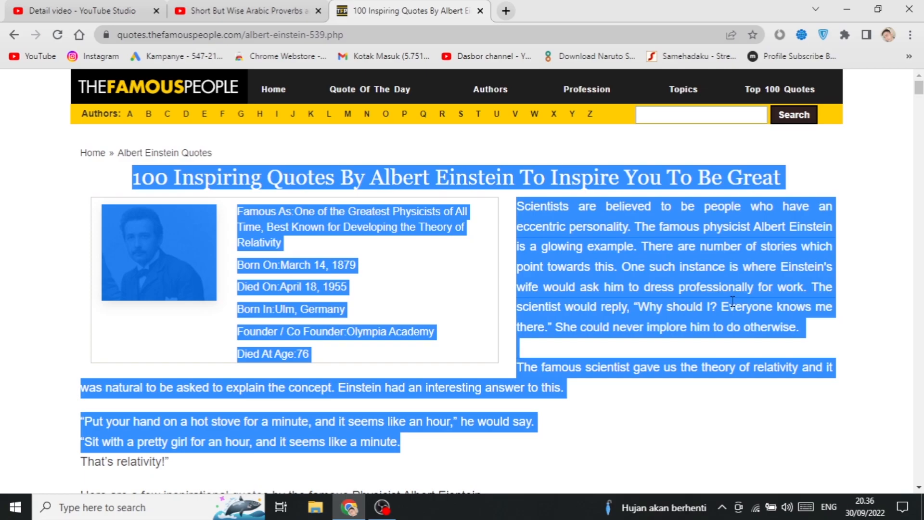
click(241, 7)
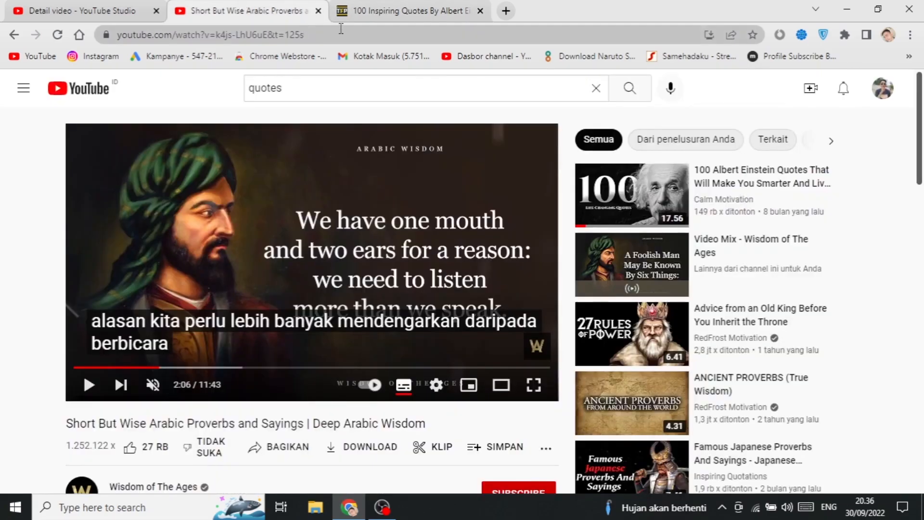
click(391, 9)
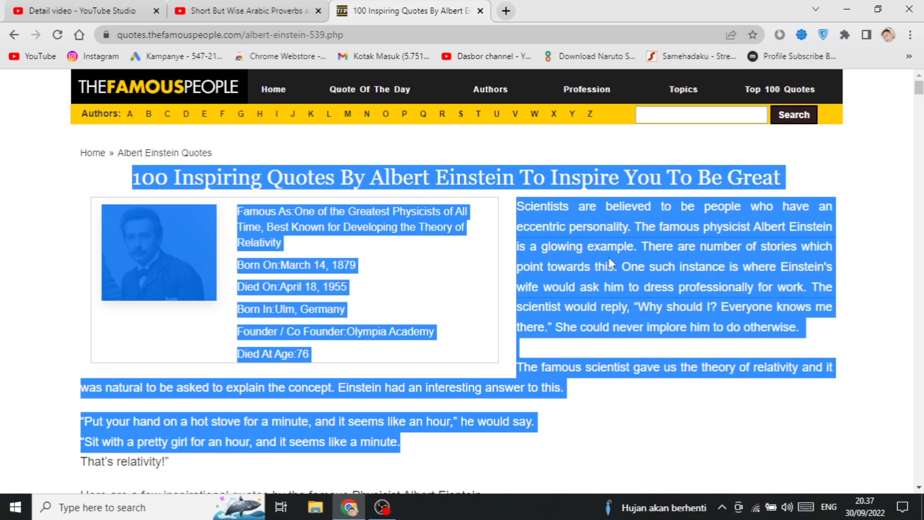
Return to the video details page and check the character counter at the end of the description.
click(86, 8)
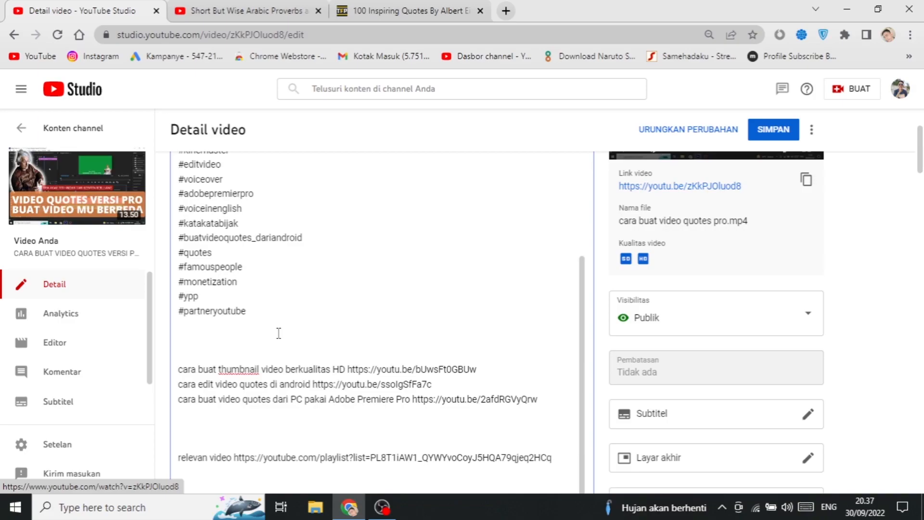
key(ctrl+a)
click(526, 251)
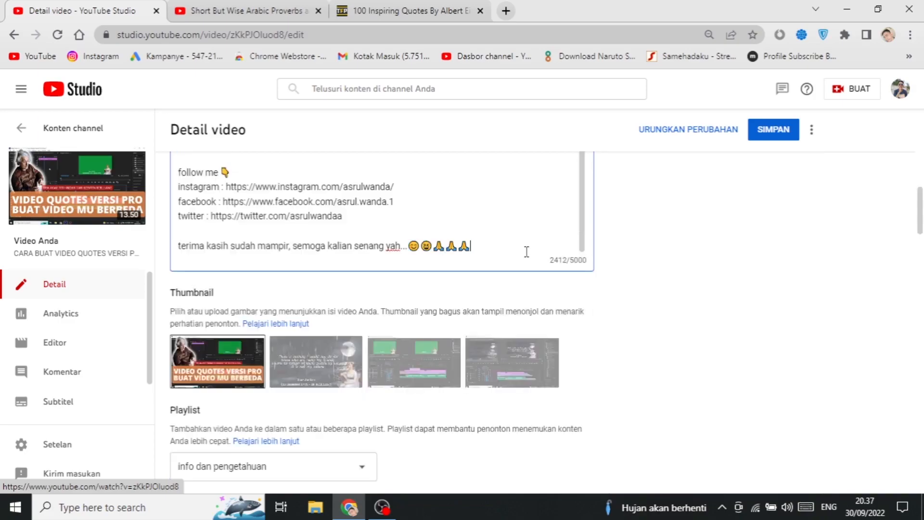
click(588, 261)
click(482, 222)
Go back to the Einstein quotes page and examine its introduction, highlighting part of the opening paragraph.
click(419, 10)
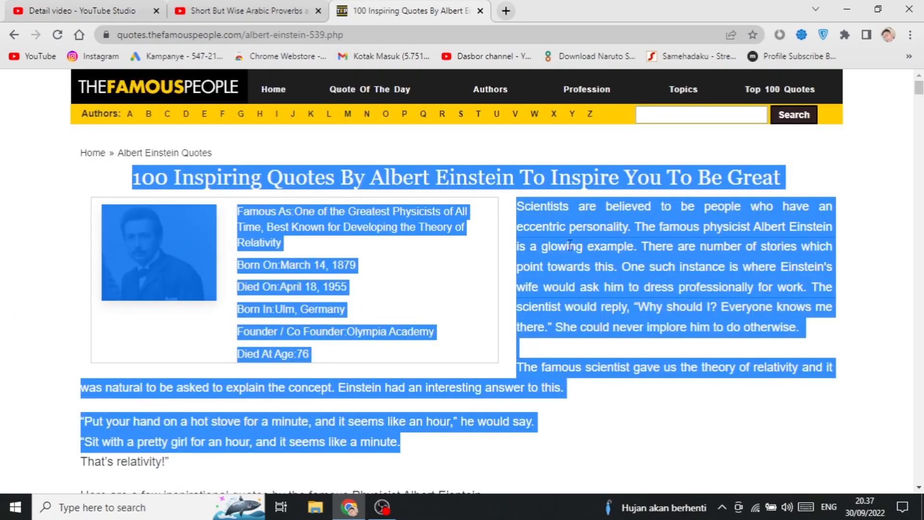
scroll(653, 239, down, 5)
click(645, 92)
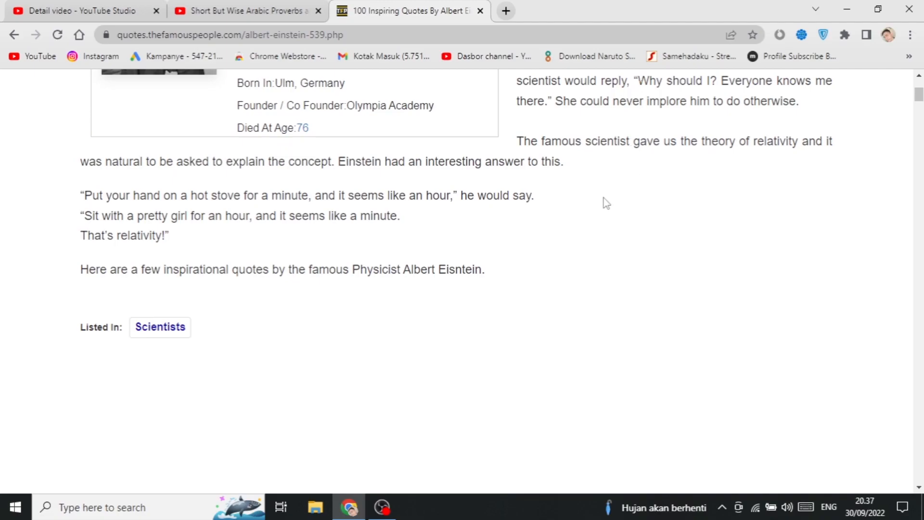
scroll(607, 204, up, 5)
drag(596, 212, 679, 289)
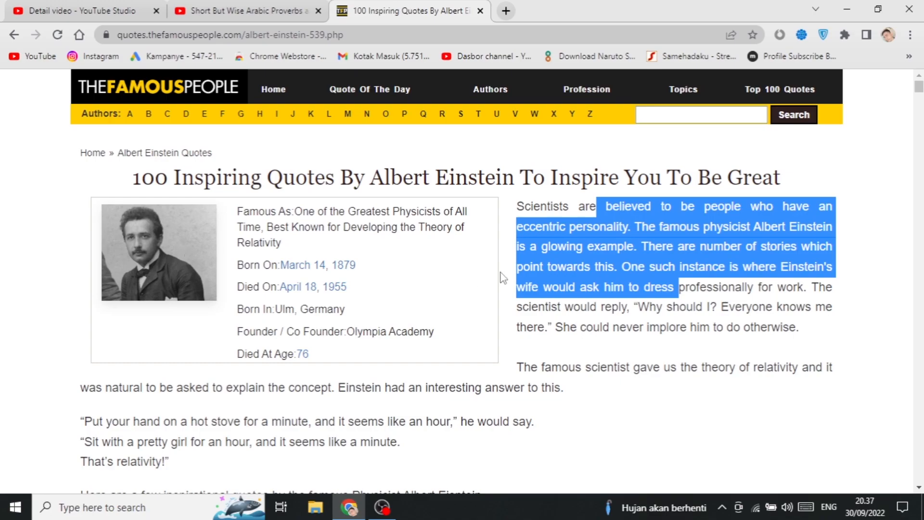
Revisit the video details and Arabic proverbs pages, and select the "Two things are infinite" quote on the Einstein page.
click(67, 8)
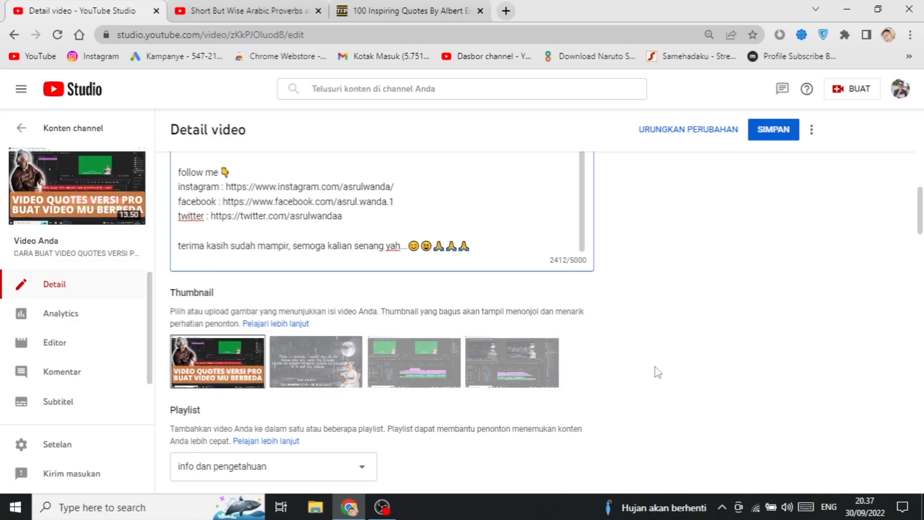
click(224, 7)
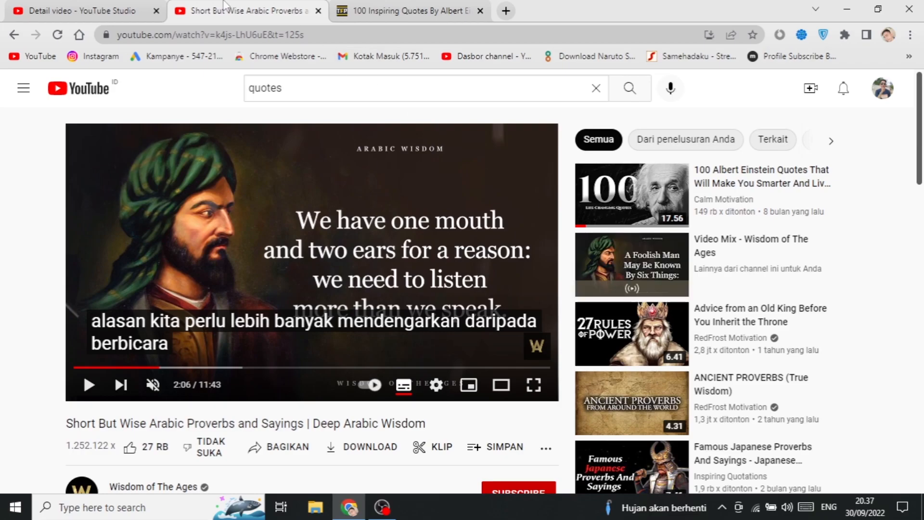
click(400, 11)
scroll(738, 347, down, 15)
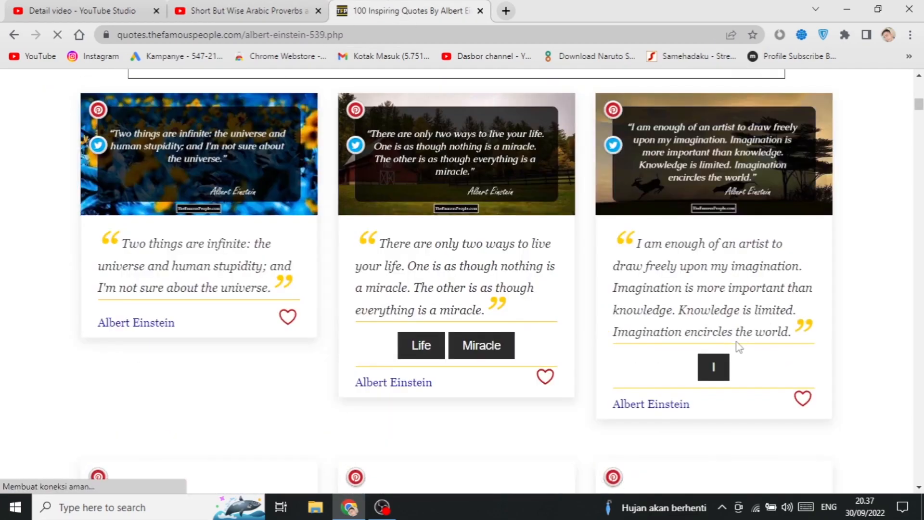
drag(123, 245, 277, 288)
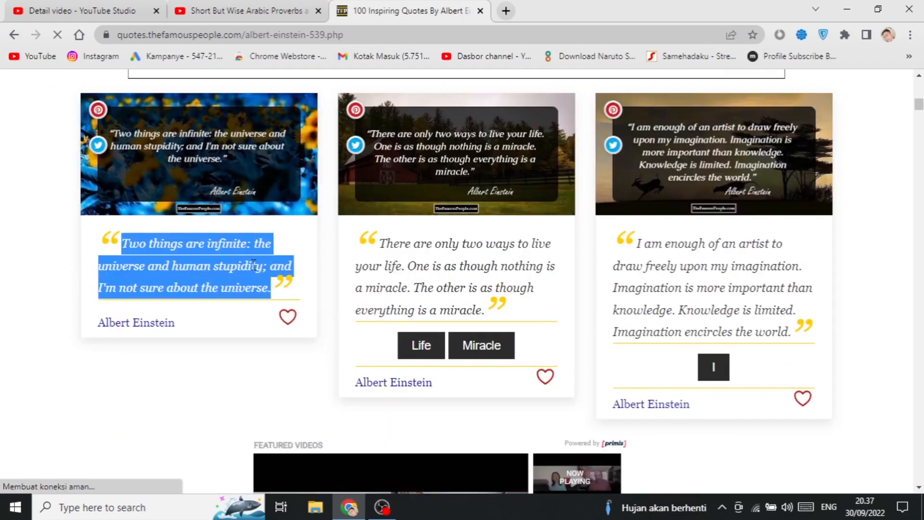
Copy the selected "Two things are infinite" quote and paste it as item 1 below the hashtags in the video description.
right_click(254, 264)
click(277, 272)
key(ctrl+1)
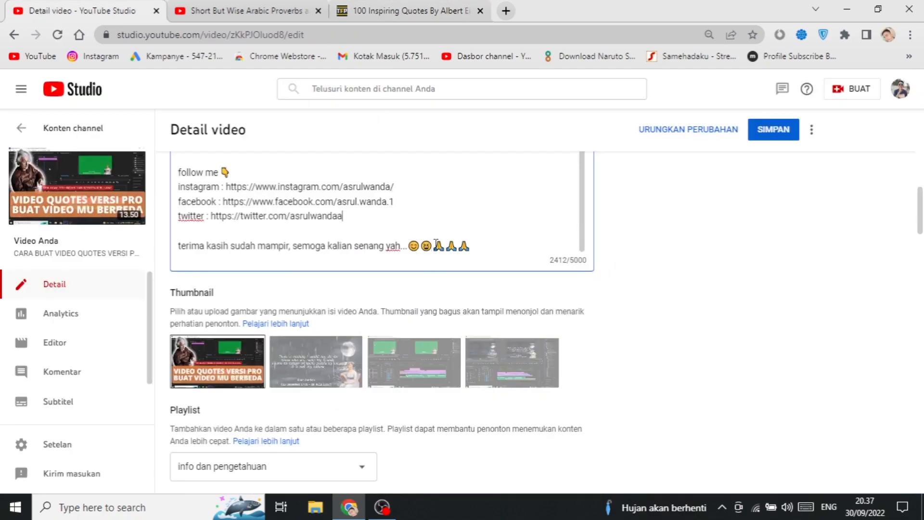
scroll(456, 225, up, 10)
scroll(342, 400, down, 2)
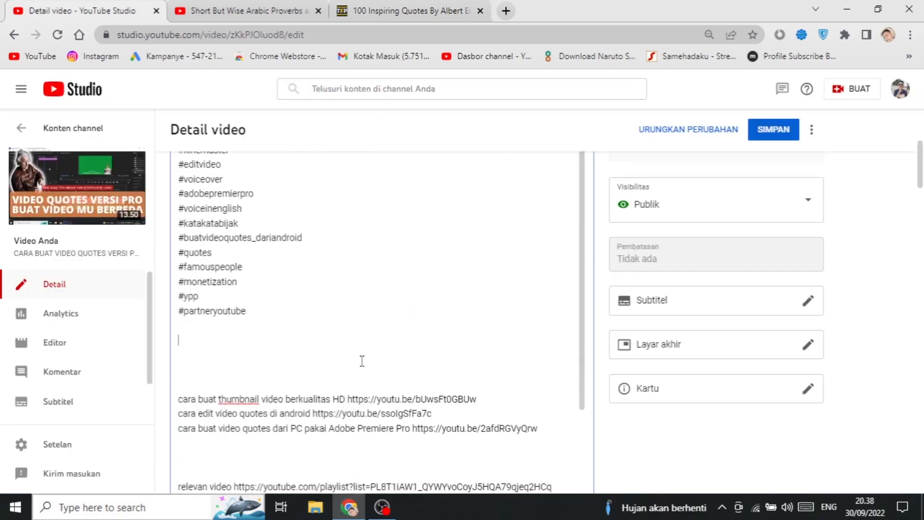
text(1.)
right_click(211, 344)
click(265, 237)
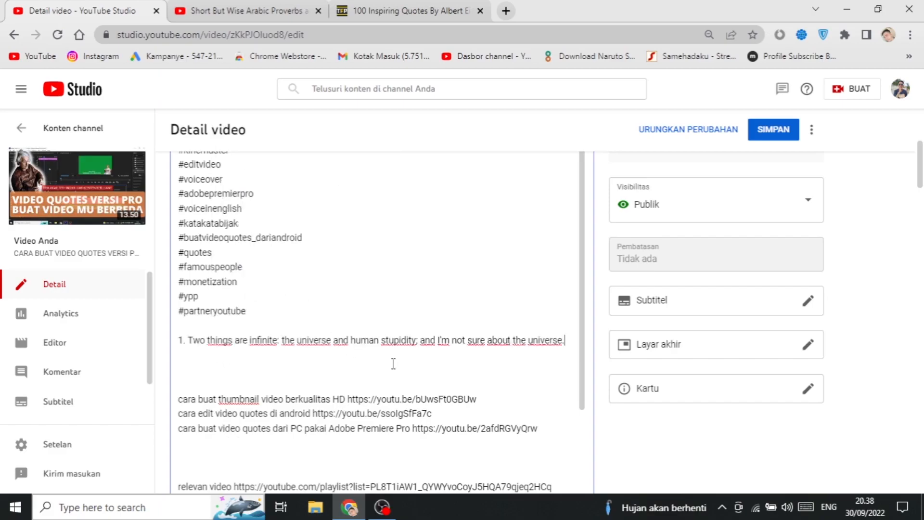
Copy the "There are only two ways to live your life" quote from the Einstein page and paste it as item 2 in the description.
key(Return)
click(385, 11)
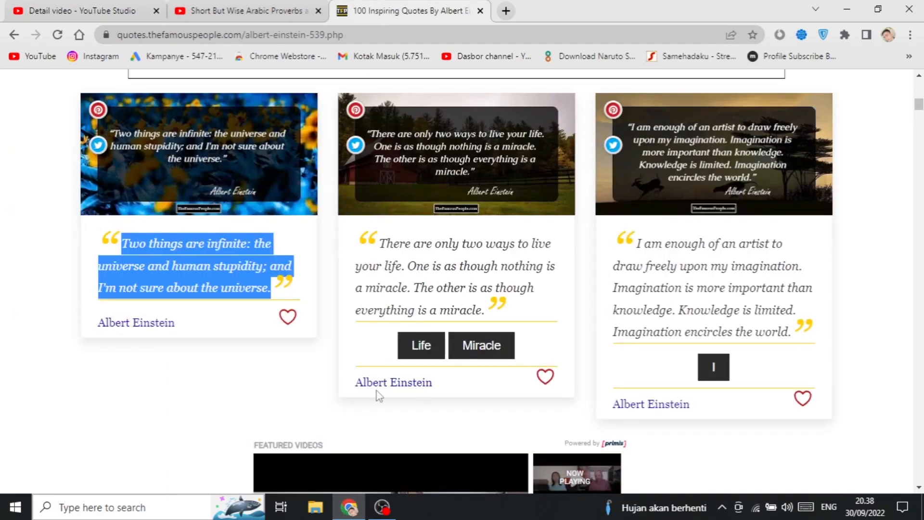
triple_click(451, 269)
right_click(451, 268)
click(475, 280)
click(81, 11)
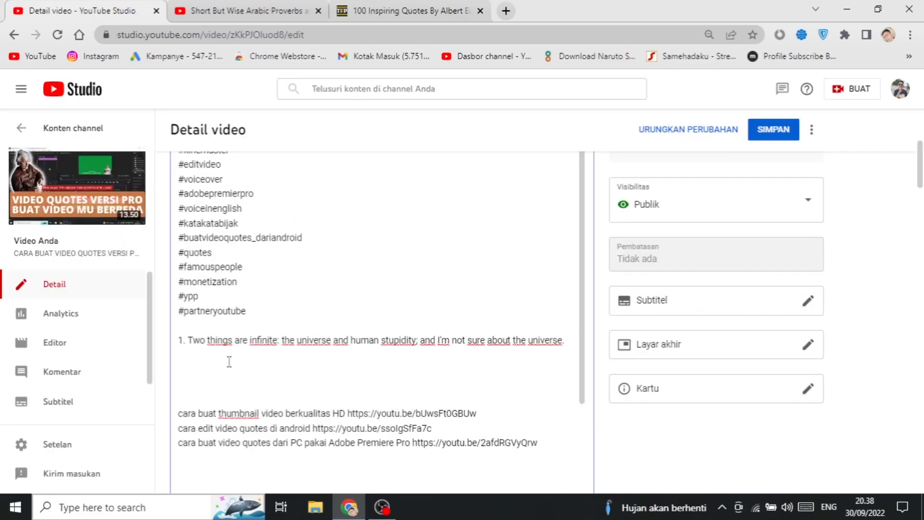
text(2.)
right_click(247, 354)
click(283, 248)
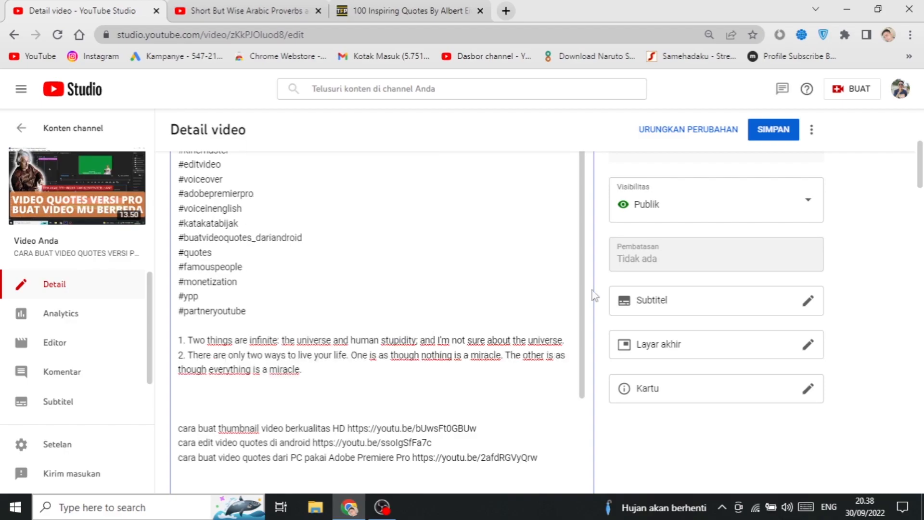
Revisit the top of the Einstein quotes page, and search Google in a new tab for the suggested phrase "aku milikmu malam ini".
click(383, 10)
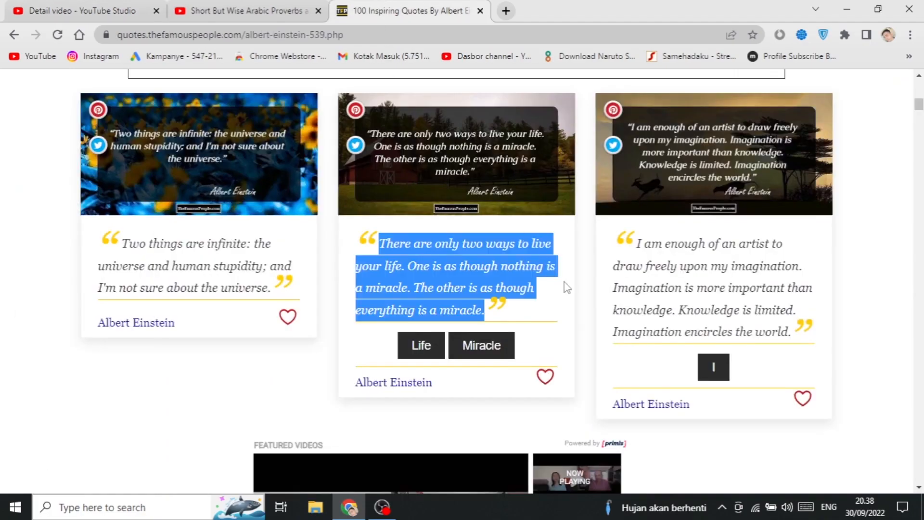
scroll(409, 263, up, 15)
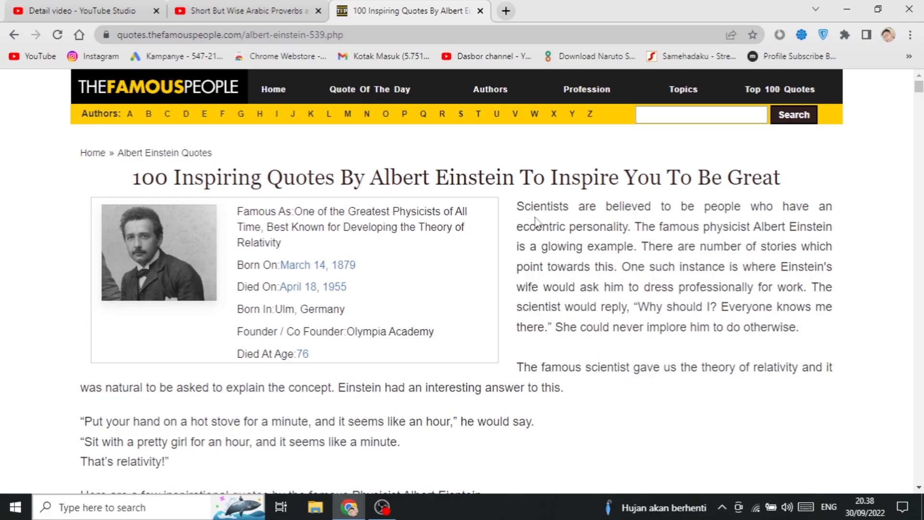
click(507, 12)
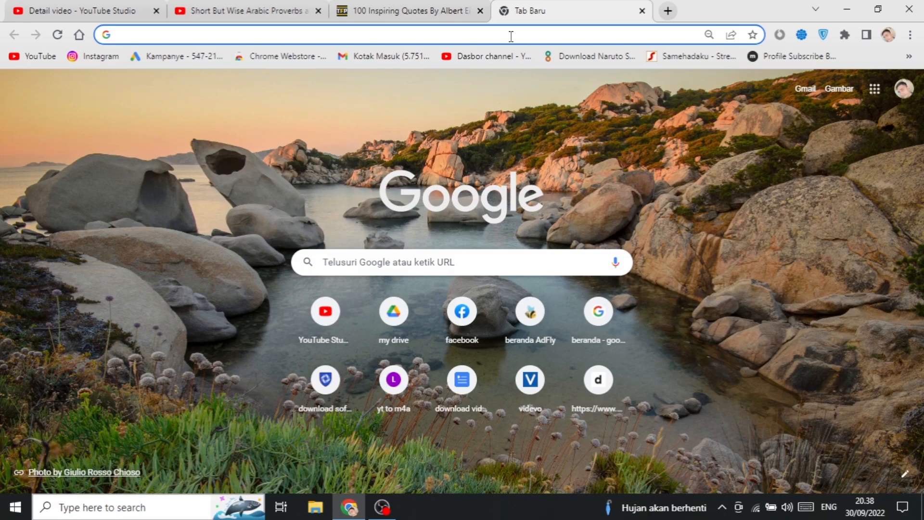
text(aku mili)
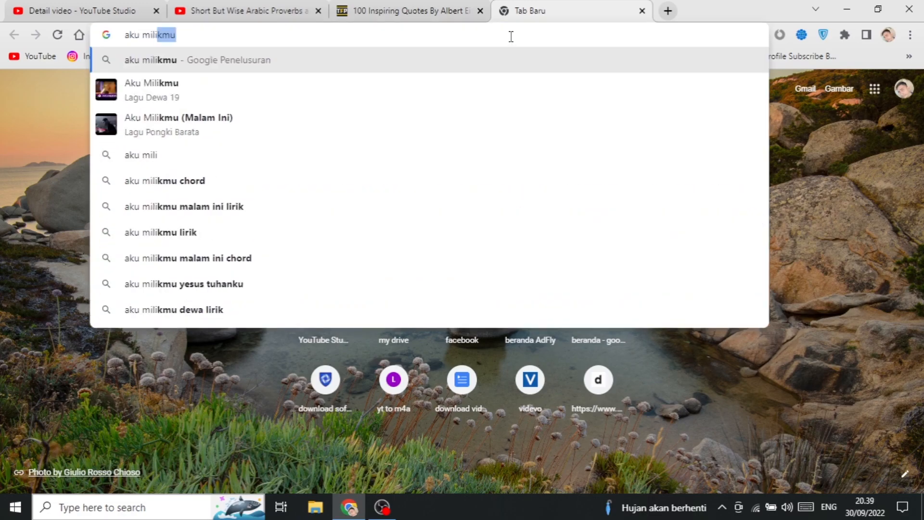
click(293, 134)
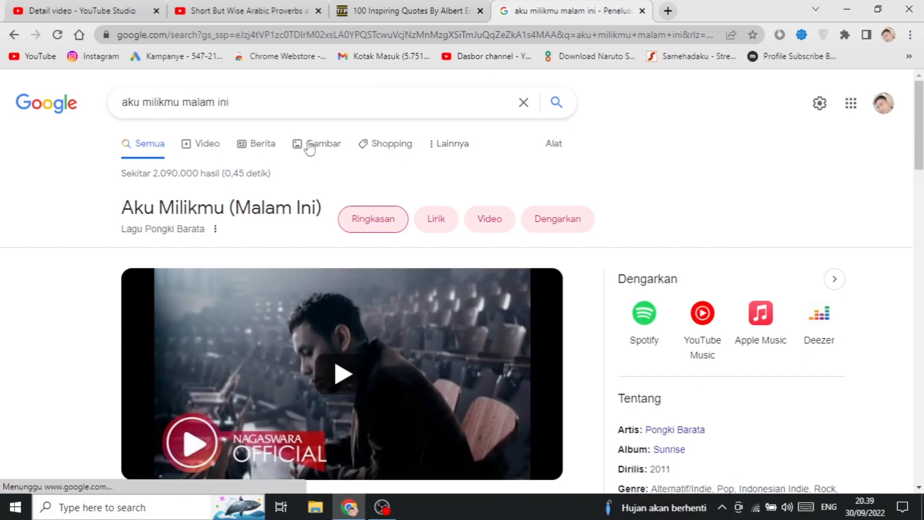
Examine the search suggestions and the autocompleted part of the phrase, look over the results, and close the search tab.
click(279, 104)
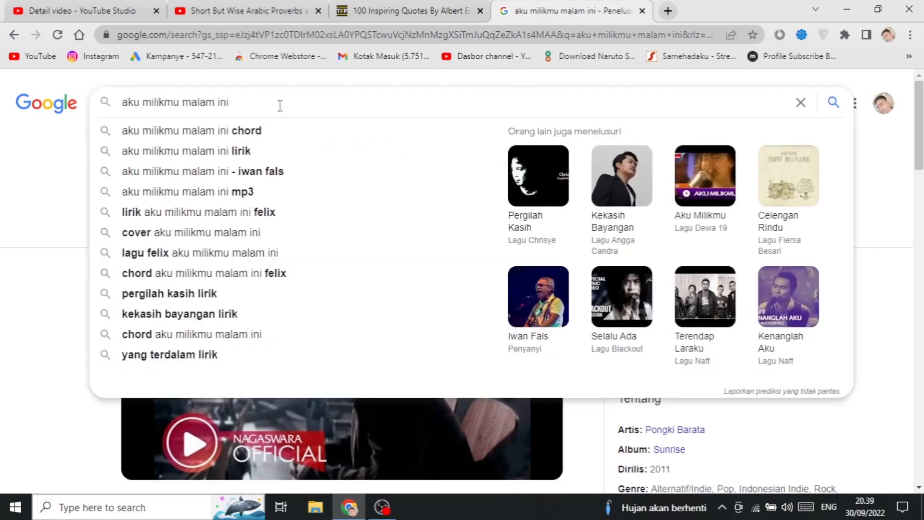
drag(163, 97, 246, 99)
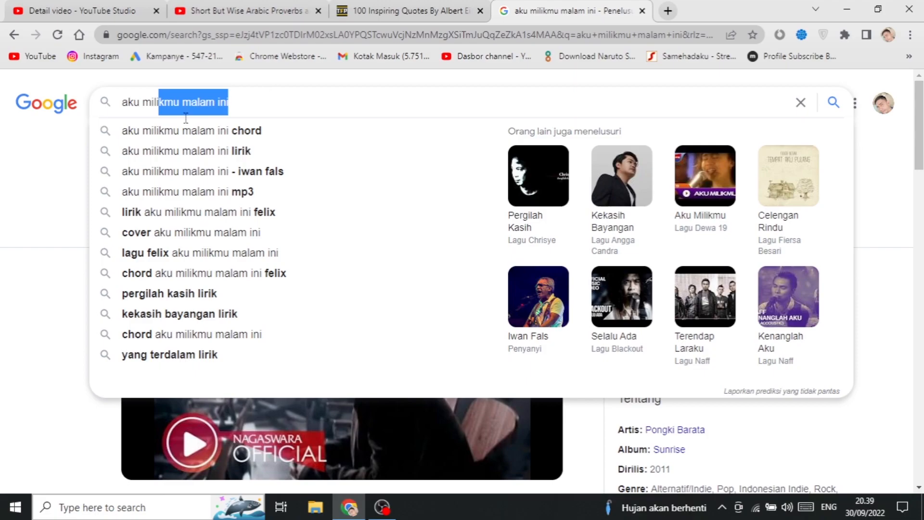
click(53, 163)
scroll(351, 265, down, 2)
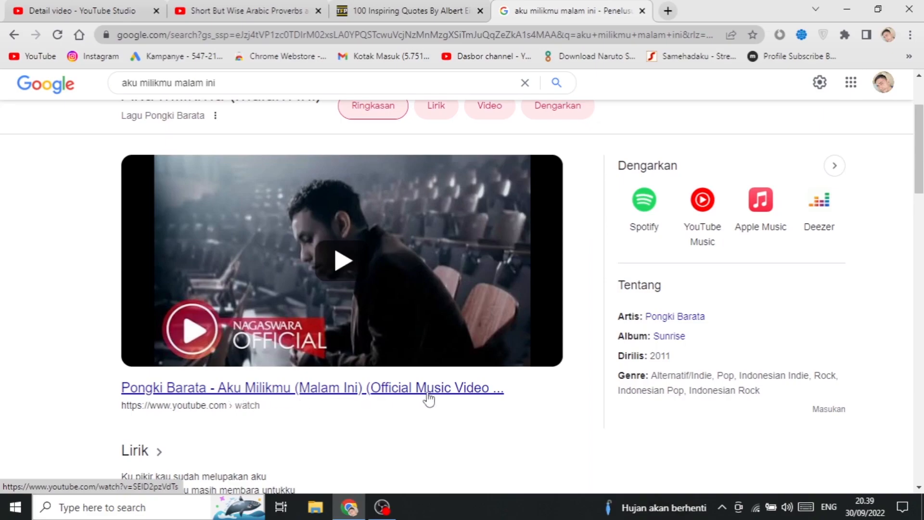
click(641, 11)
Return to the video details page and review the description around the new quotes, including its character counter.
key(ctrl+1)
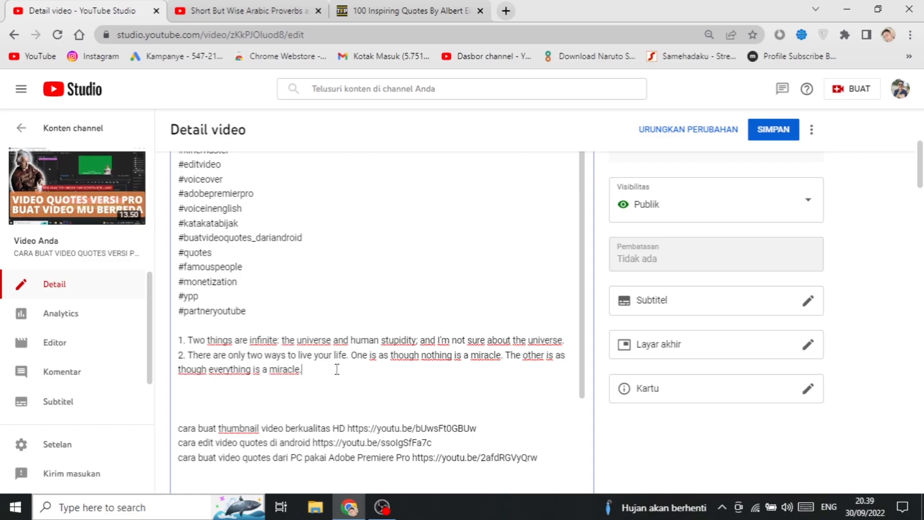
scroll(375, 277, down, 2)
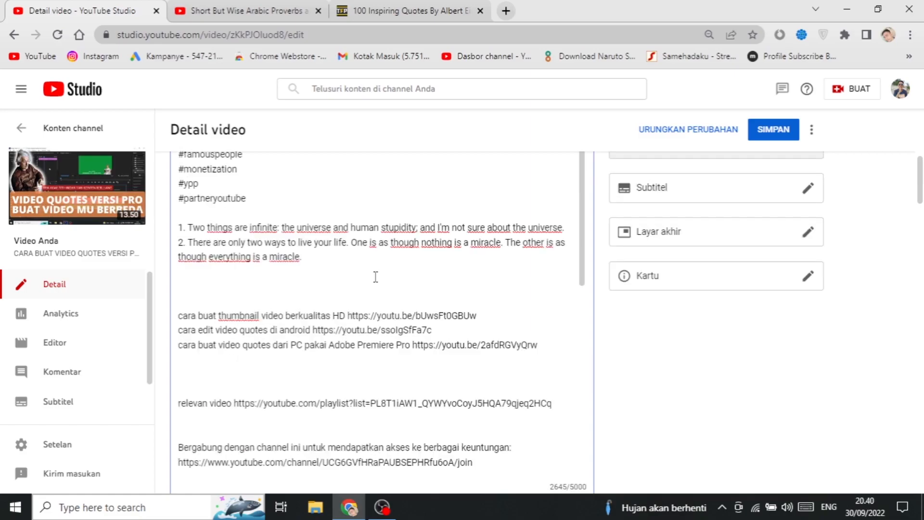
scroll(676, 294, down, 2)
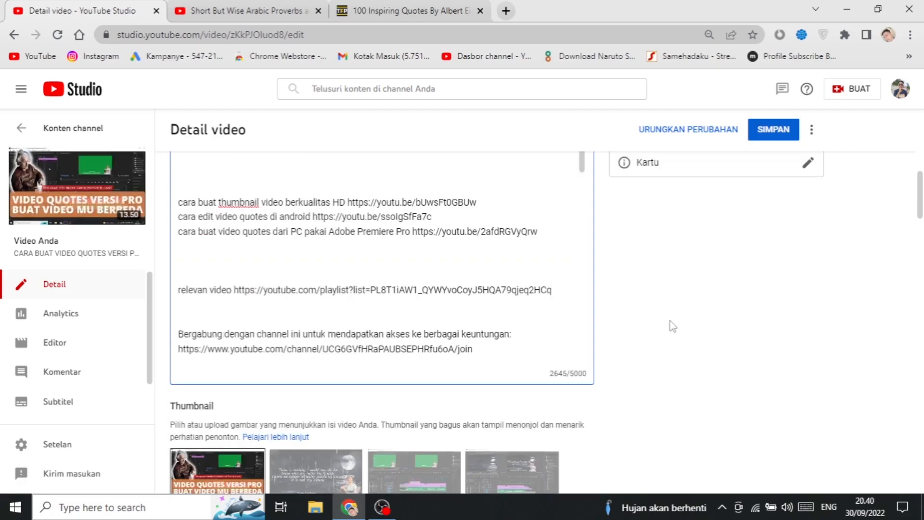
triple_click(573, 375)
key(ctrl+a)
click(555, 320)
scroll(627, 315, up, 5)
scroll(647, 332, down, 3)
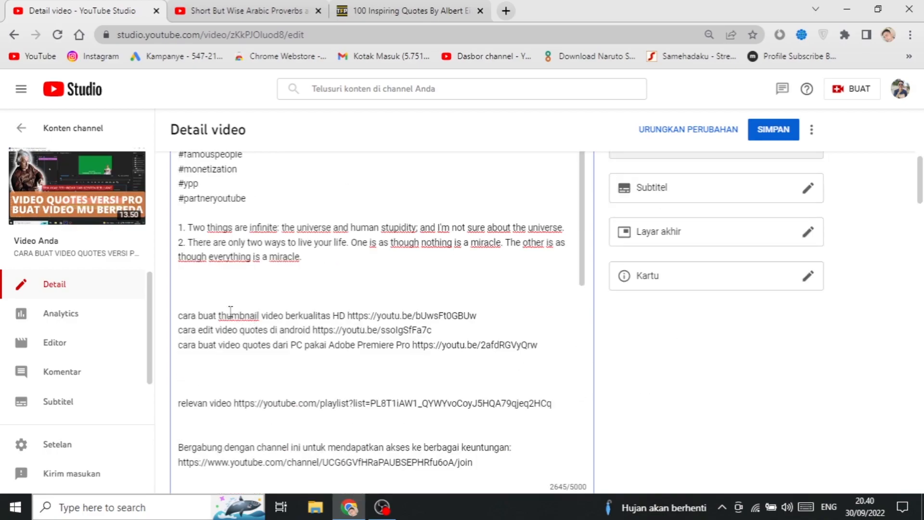
Examine the related video lines in the description, highlighting the "cara buat thumbnail video berkualitas HD" text and its link.
mouse_move(86, 188)
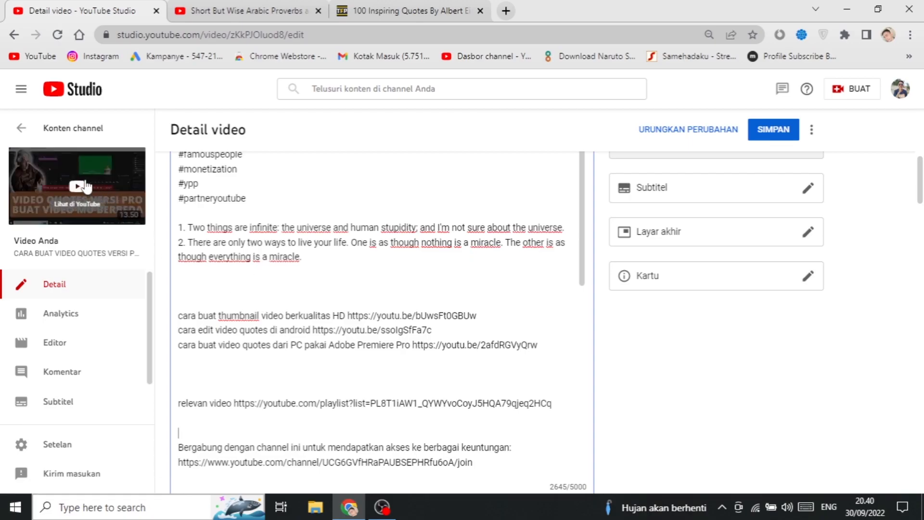
drag(182, 315, 268, 315)
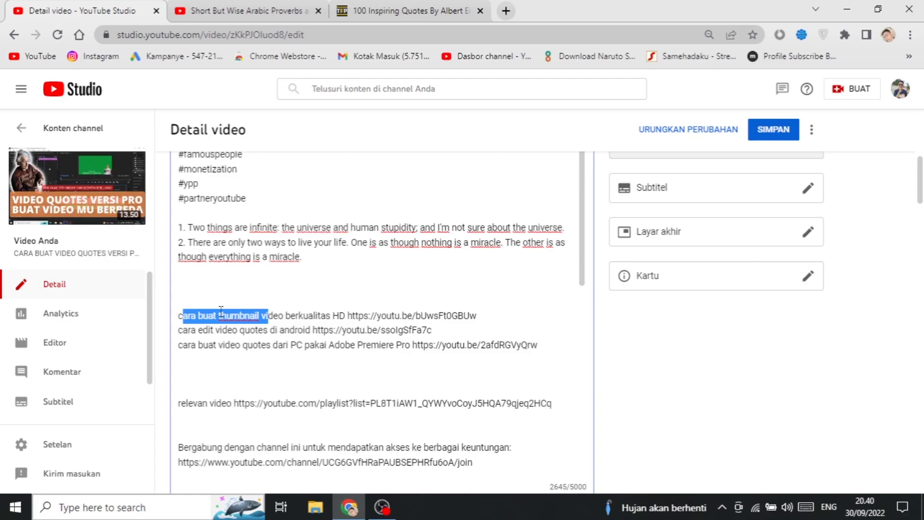
drag(178, 315, 296, 317)
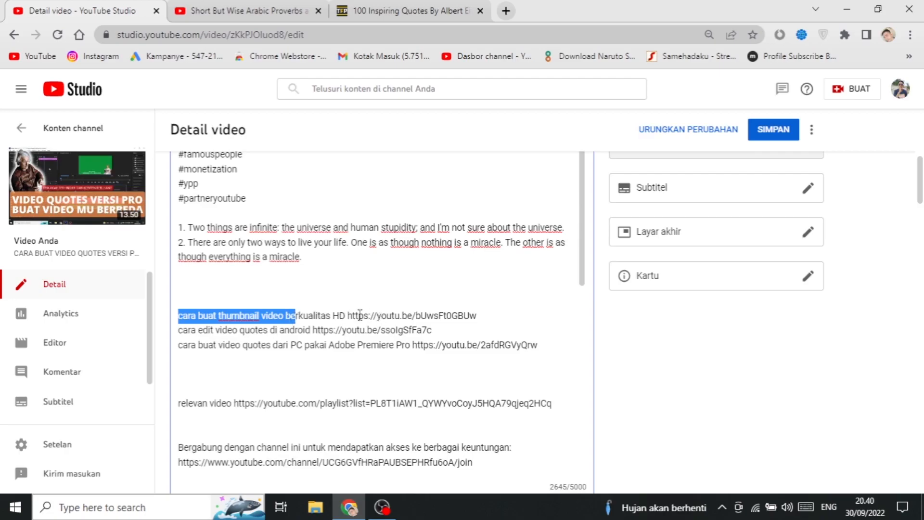
drag(347, 315, 494, 318)
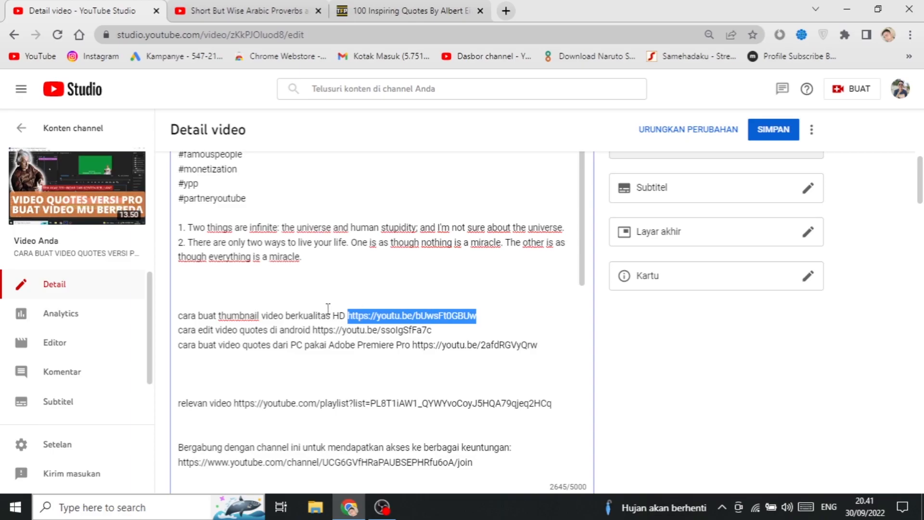
drag(239, 316, 338, 315)
scroll(428, 286, down, 2)
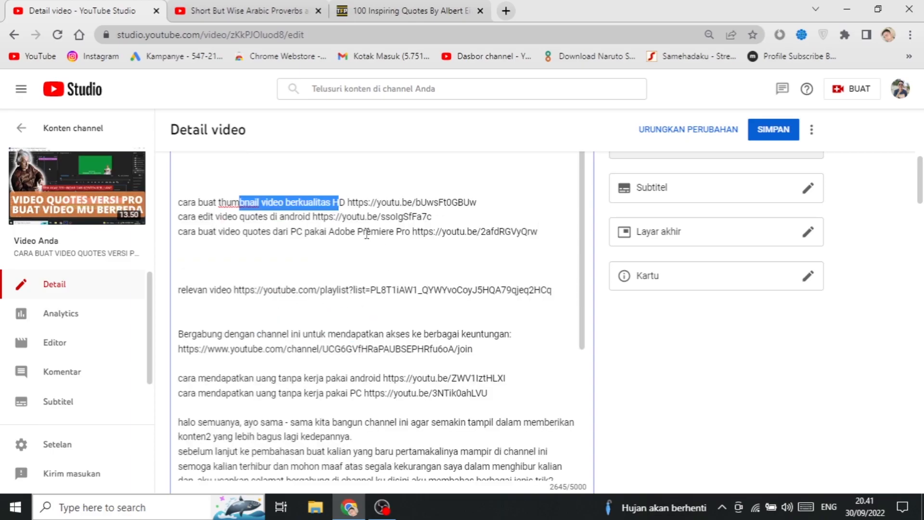
drag(377, 198, 447, 199)
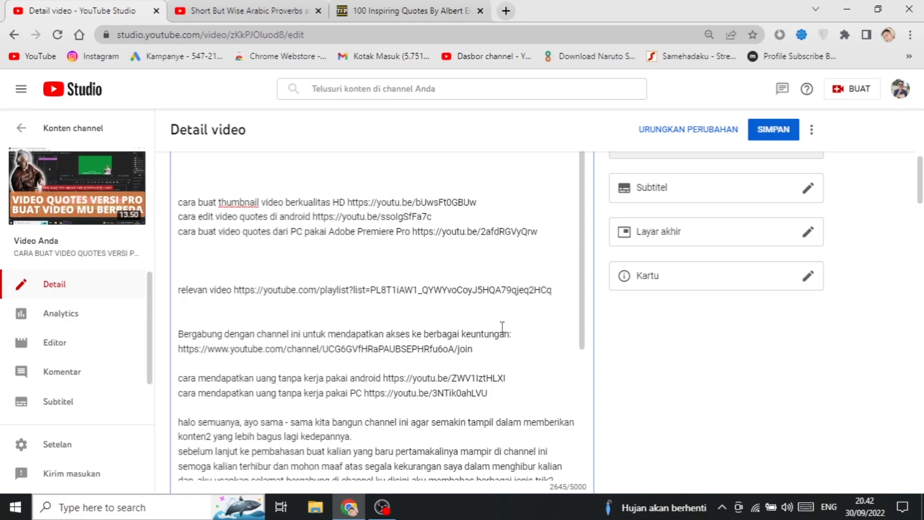
Review the closing text of the description and the thumbnail, playlist and audience settings below it.
scroll(502, 332, down, 4)
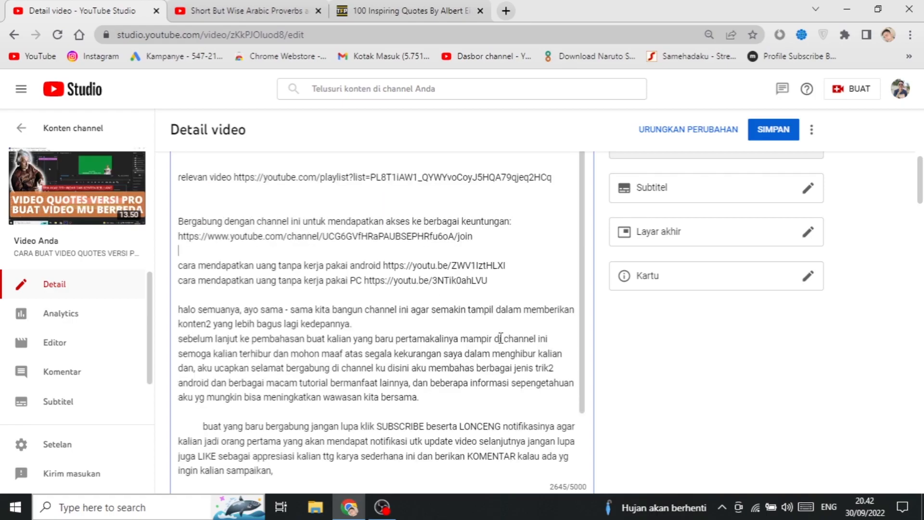
scroll(703, 351, down, 10)
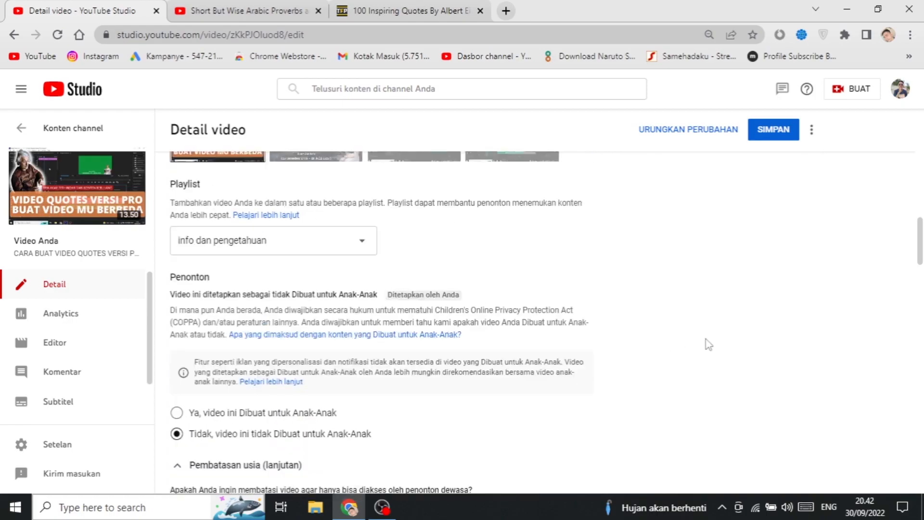
click(366, 253)
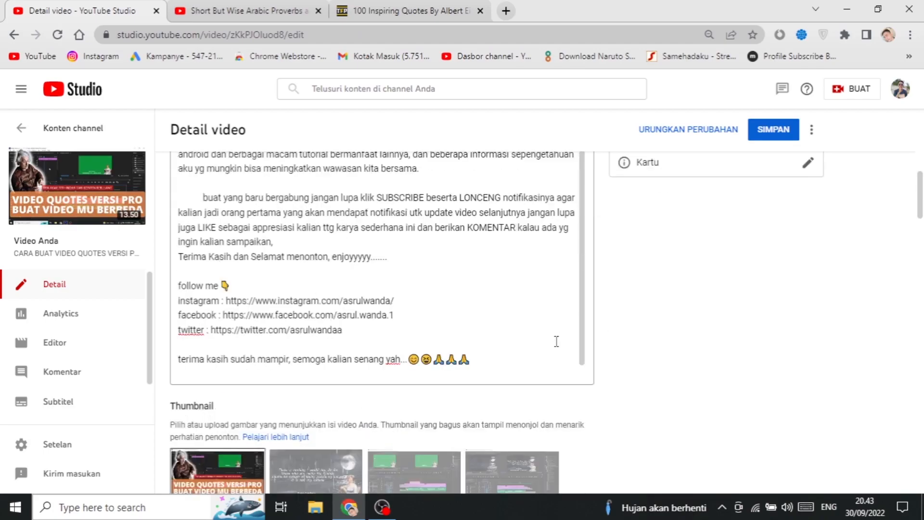
scroll(557, 341, down, 15)
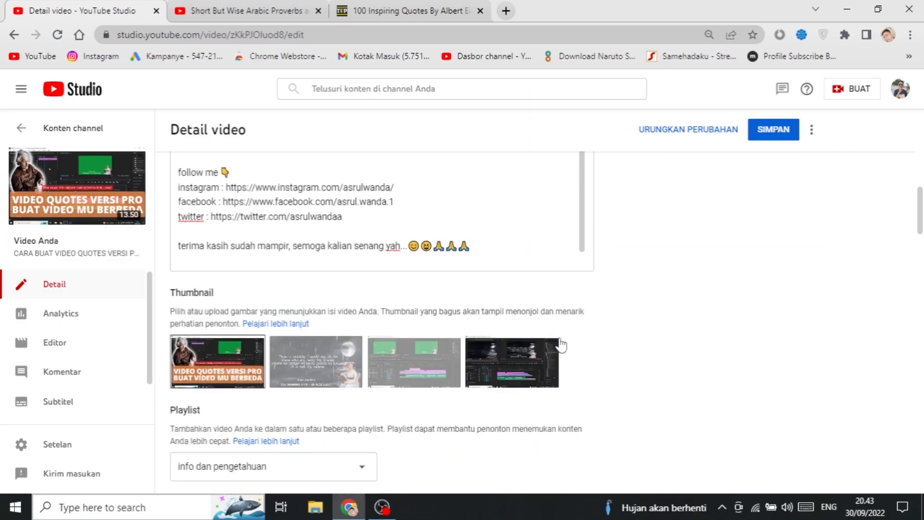
Add the tags "quoets", "kata - kata bijak" and "famous peole" to the video.
scroll(572, 343, down, 2)
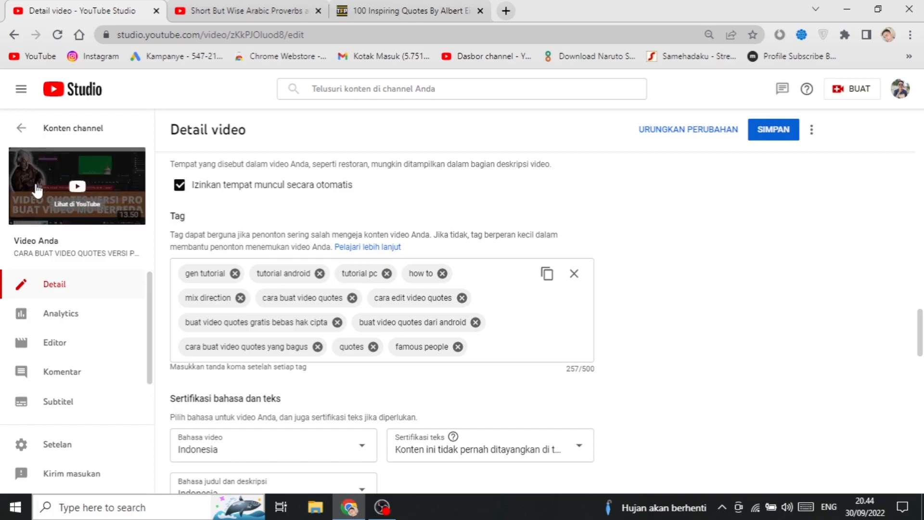
click(506, 345)
text(quoets)
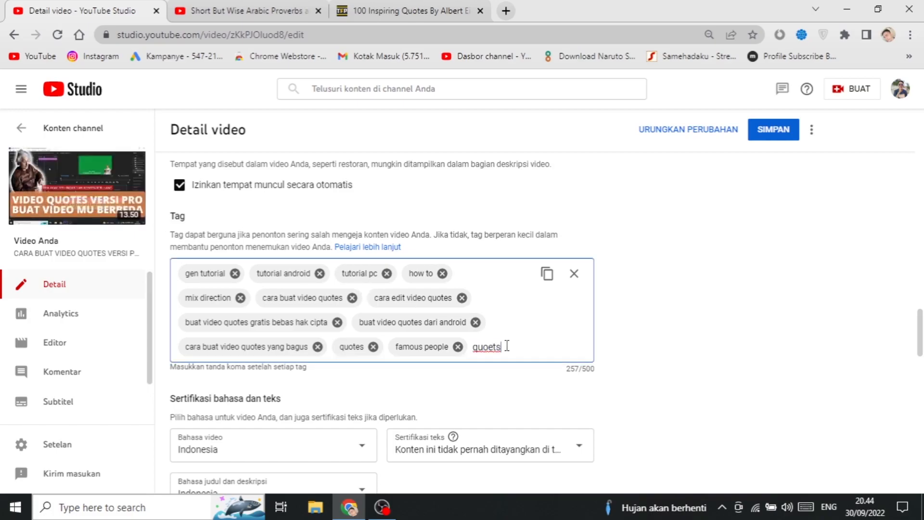
key(Return)
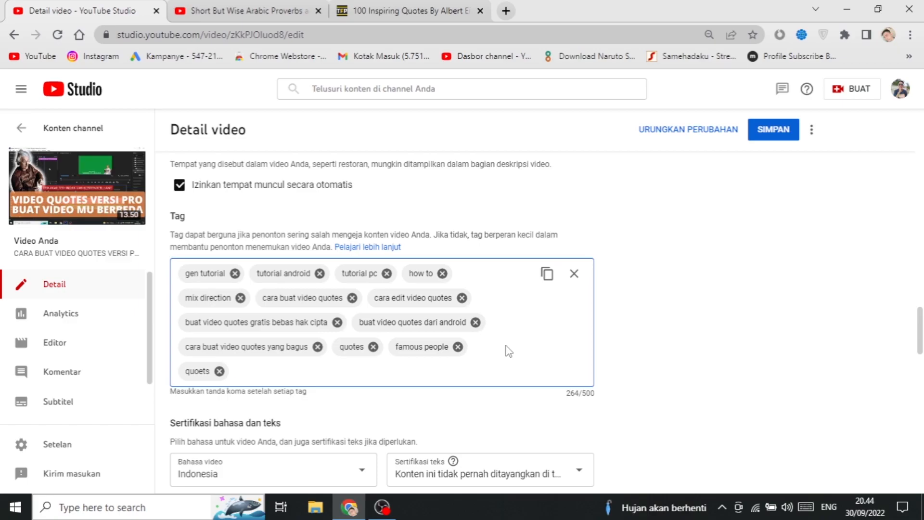
text(kata - kata bijak)
key(Return)
text(famous peole)
key(Return)
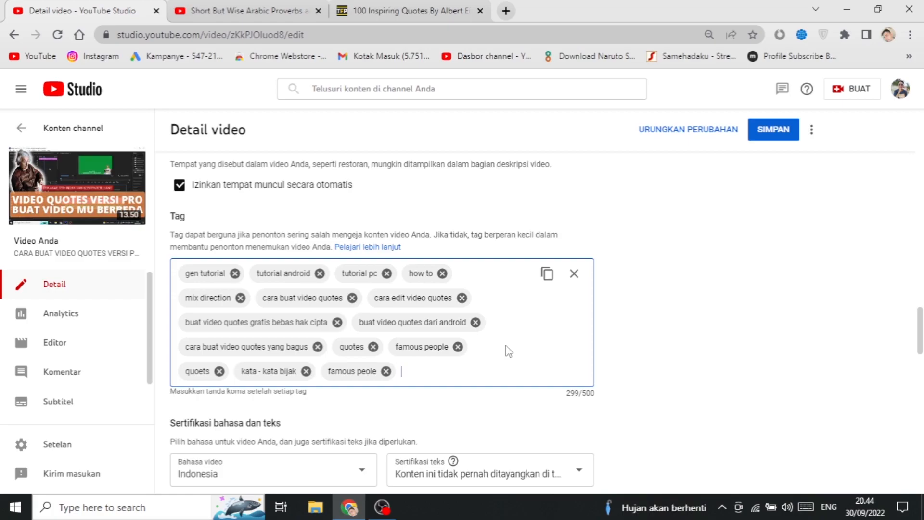
Look over the audience and age restriction settings, and highlight the explanation of what tags are useful for.
scroll(508, 351, up, 15)
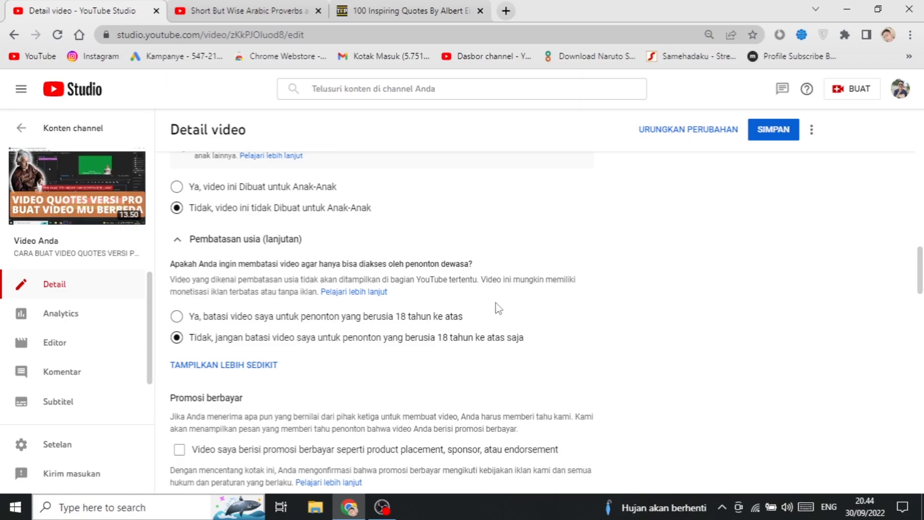
scroll(498, 329, down, 7)
scroll(498, 330, down, 7)
drag(170, 234, 550, 251)
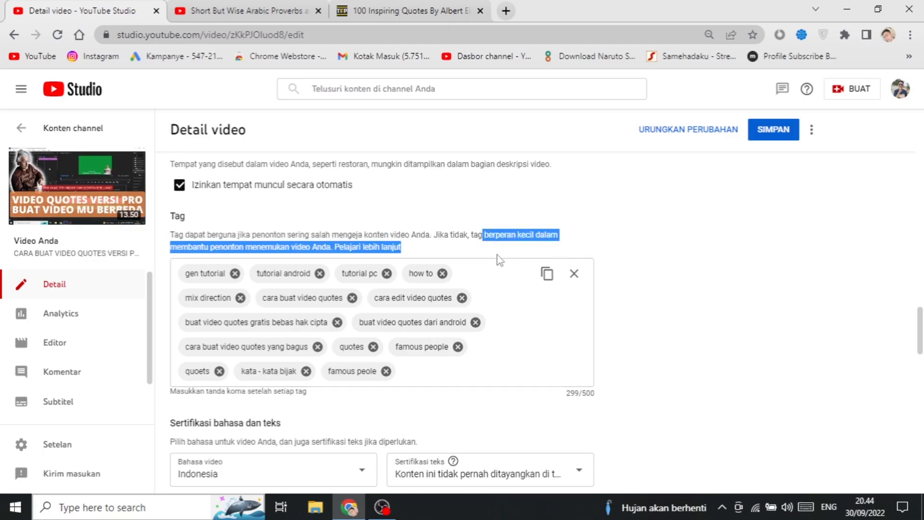
click(476, 255)
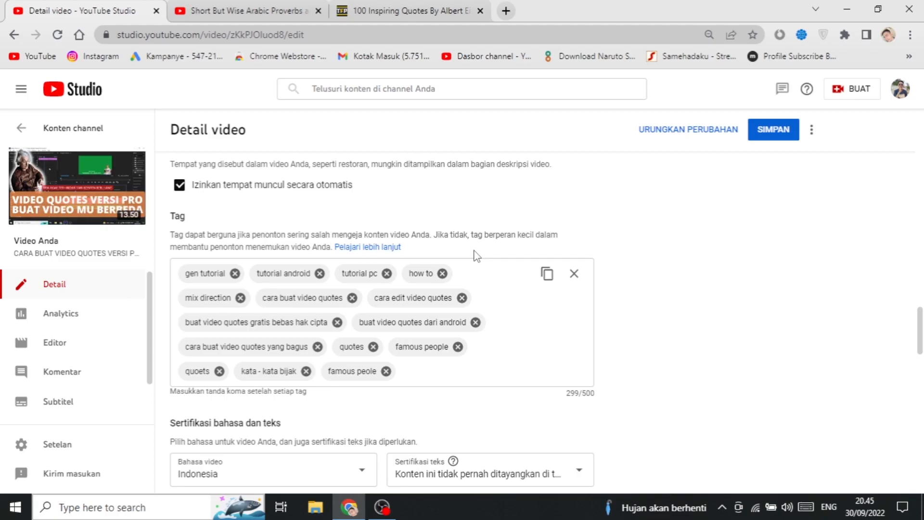
Open the video's analytics overview and highlight the headline about views since publication.
scroll(476, 255, up, 20)
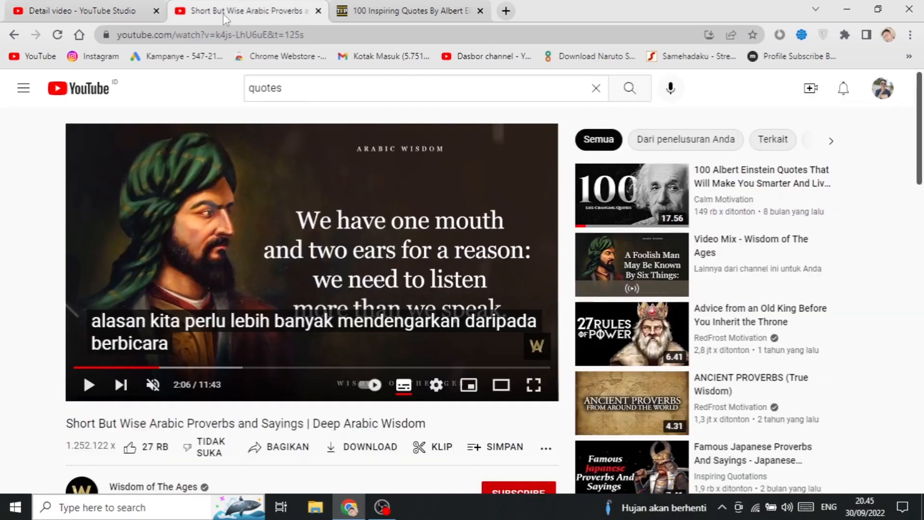
click(227, 12)
click(72, 6)
click(72, 320)
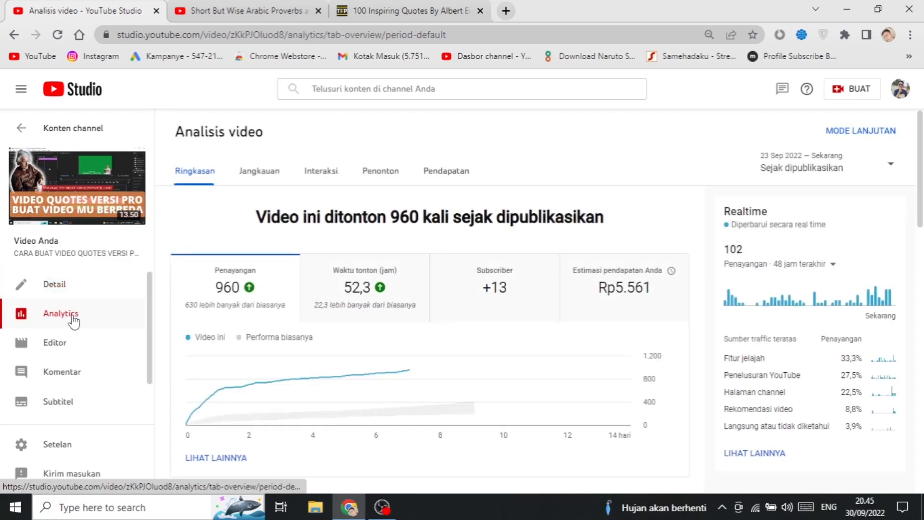
drag(249, 219, 623, 219)
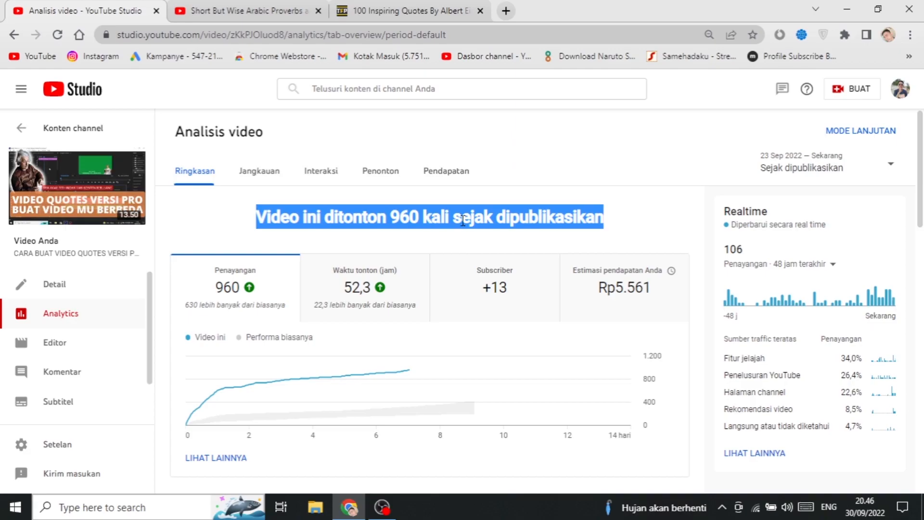
click(581, 216)
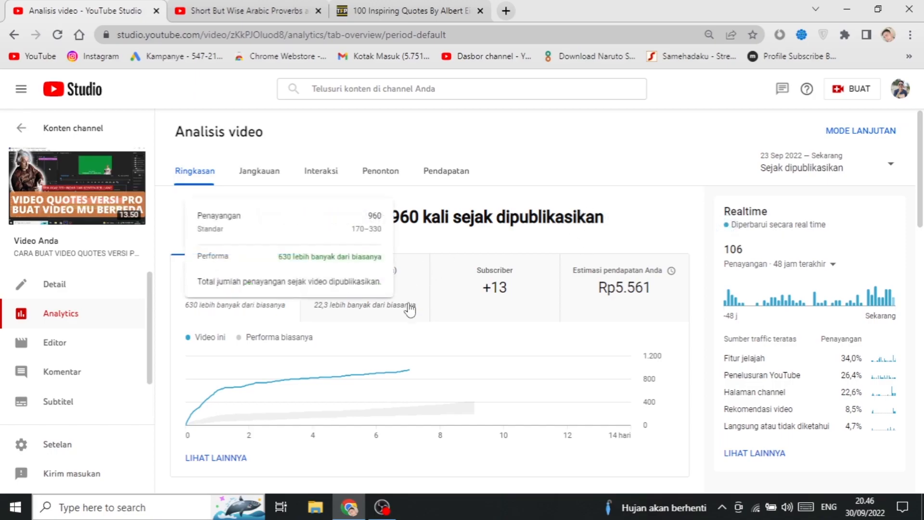
Examine the overview's performance metrics, comparing the watch-time and views charts, and highlight the view count in the headline.
mouse_move(382, 308)
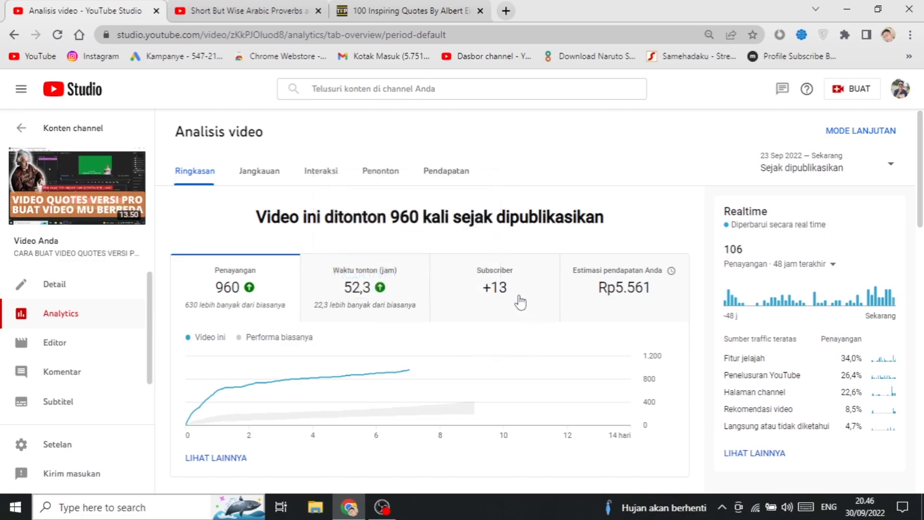
mouse_move(248, 295)
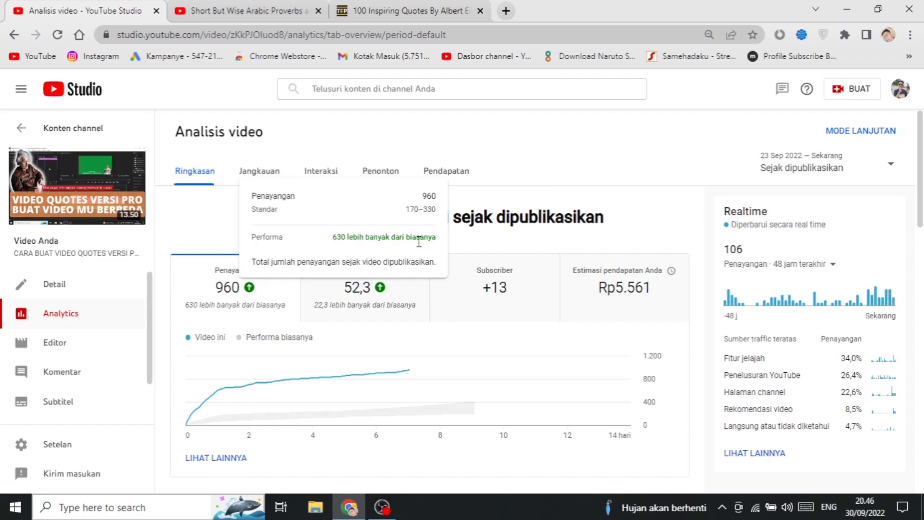
click(378, 318)
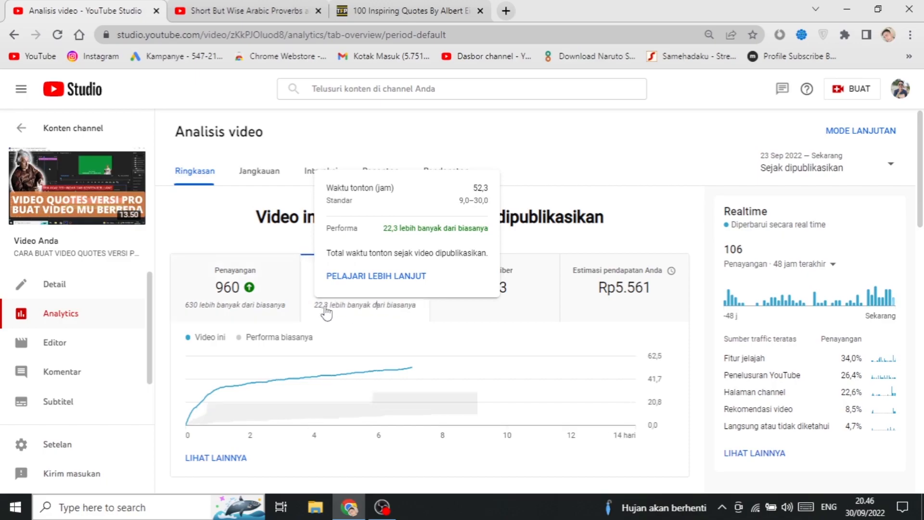
click(269, 313)
mouse_move(504, 302)
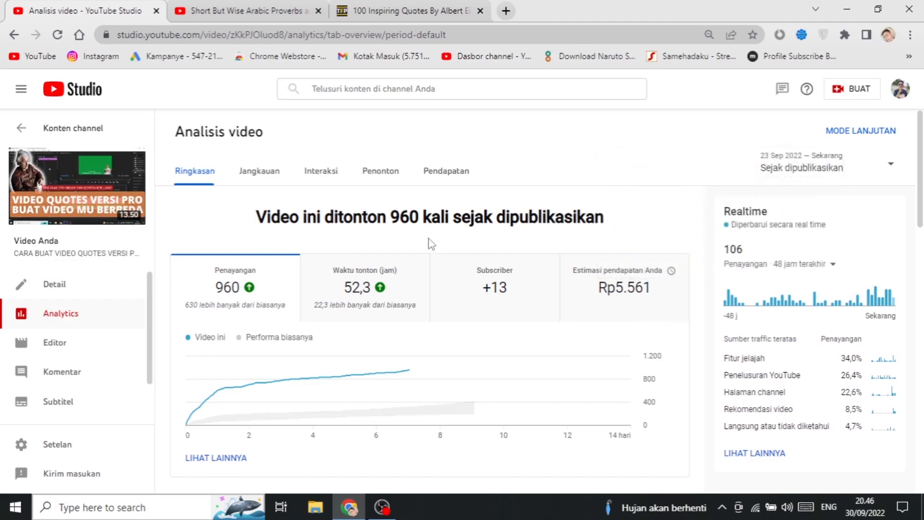
drag(391, 216, 419, 216)
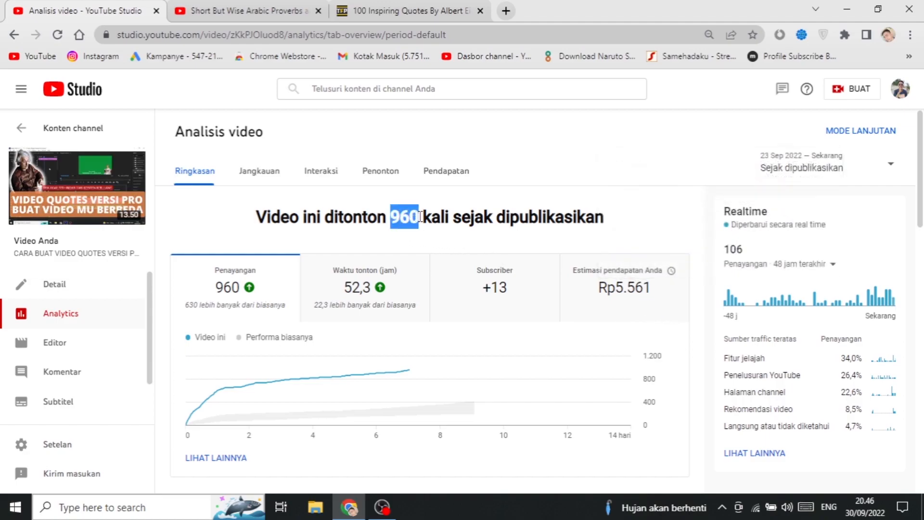
click(684, 232)
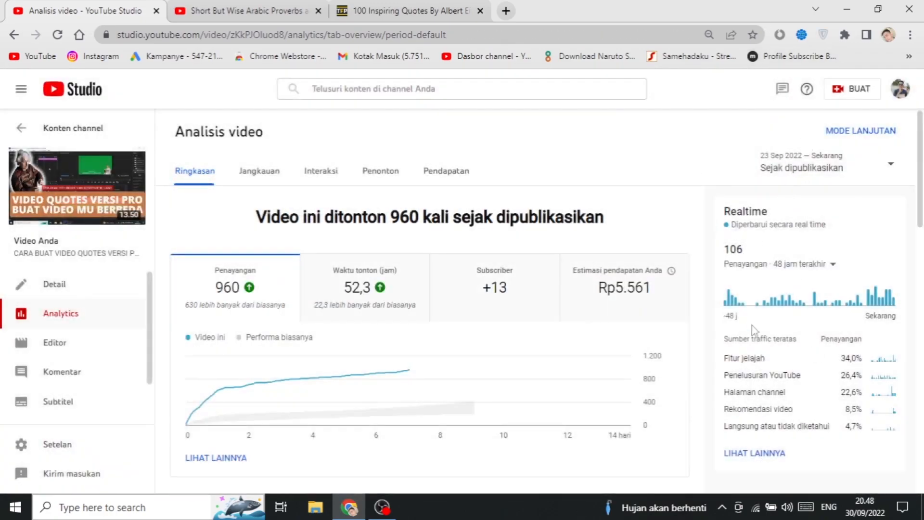
Highlight the "Fitur jelajah" traffic source, view the YouTube home page in a new tab, and return to the analytics.
drag(728, 360, 777, 365)
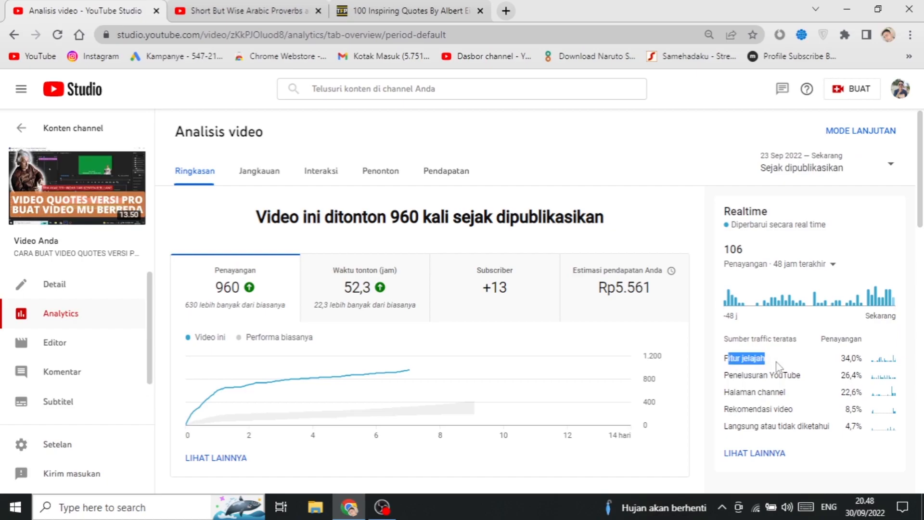
right_click(33, 57)
click(53, 61)
click(529, 10)
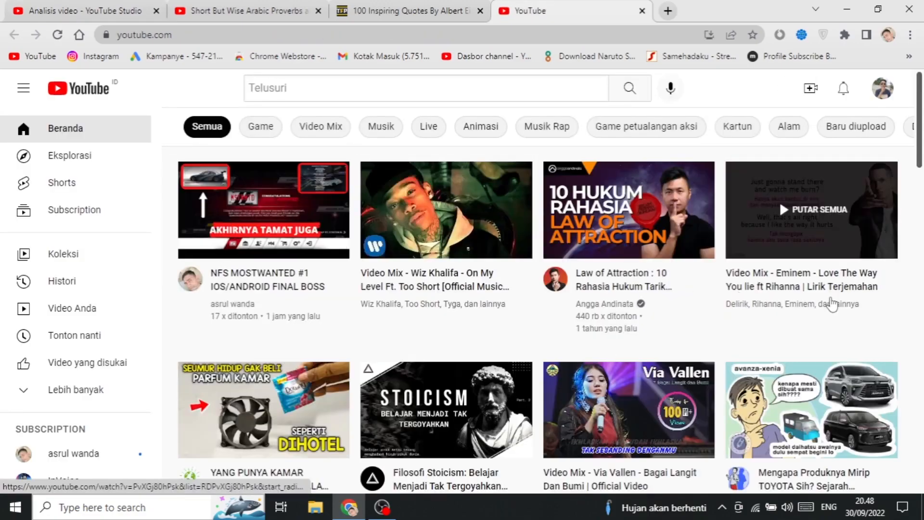
click(86, 11)
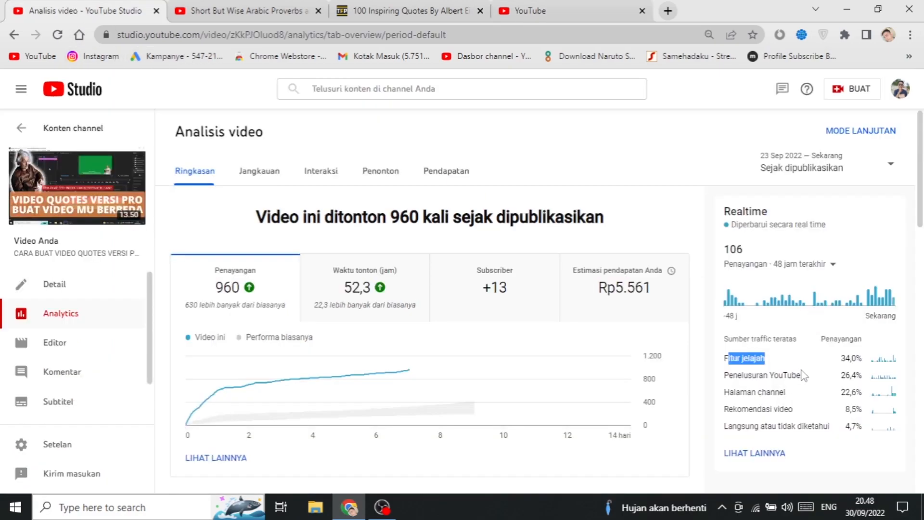
Highlight the "Penelusuran YouTube" traffic source, search YouTube for "quotes", look through the results, and return to the analytics.
drag(729, 374, 803, 381)
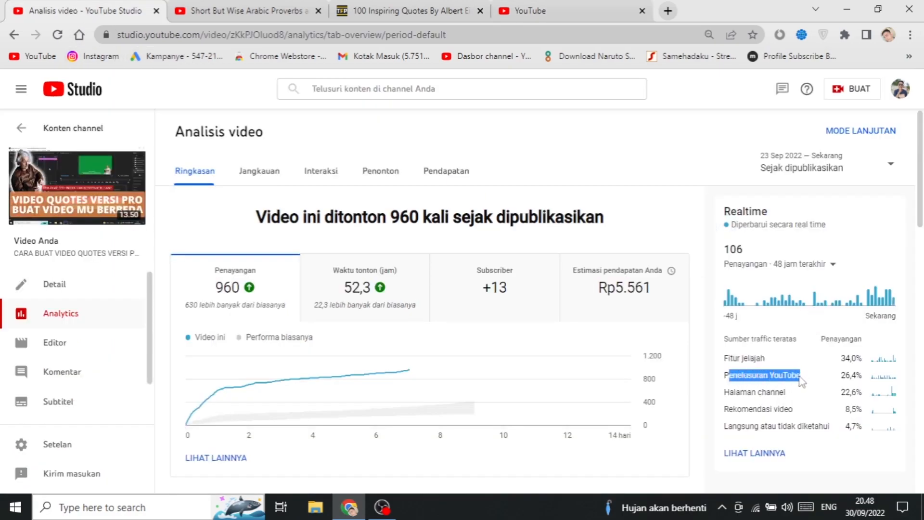
click(595, 6)
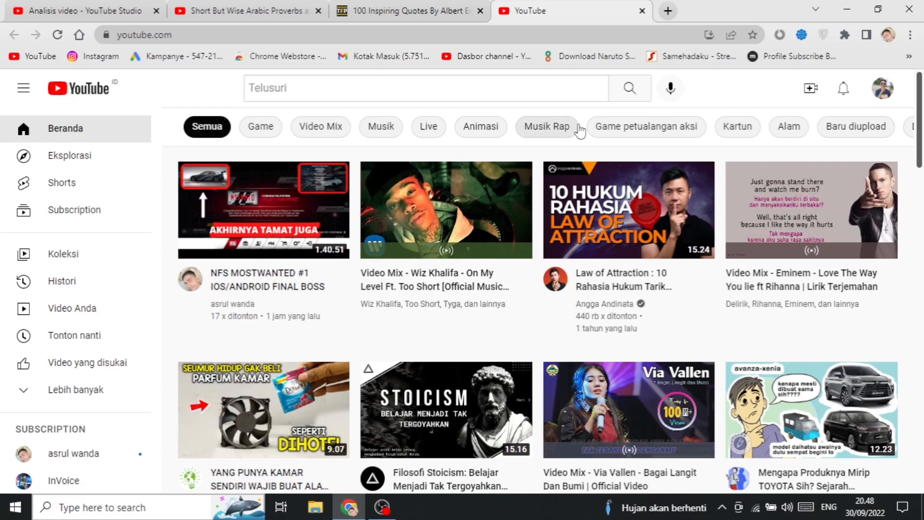
click(531, 90)
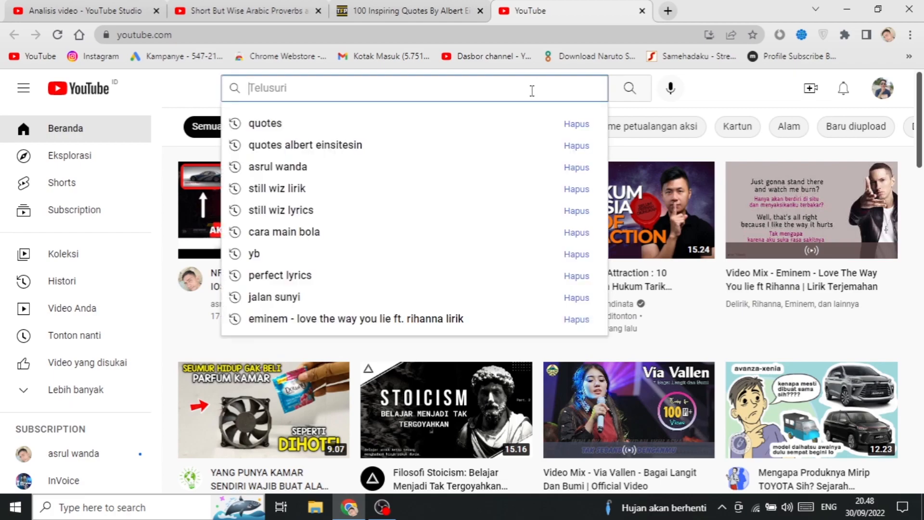
key(Down)
key(Return)
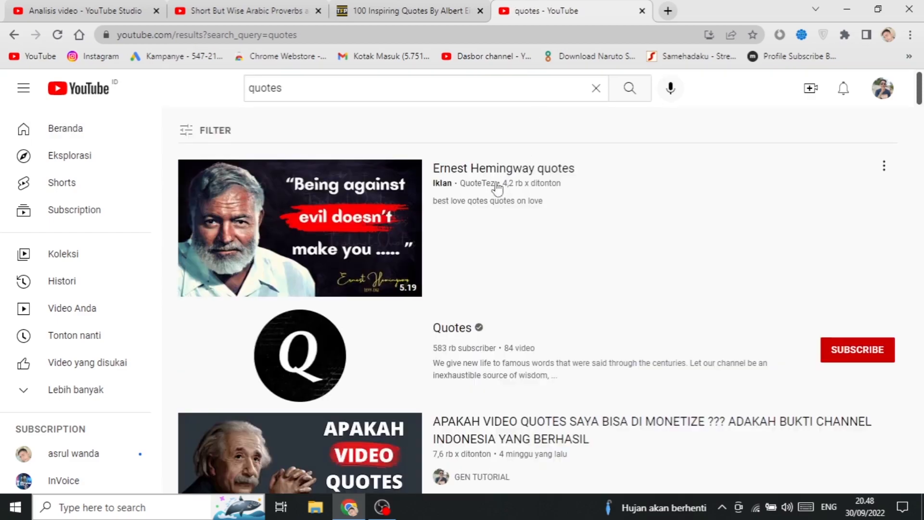
scroll(457, 217, down, 10)
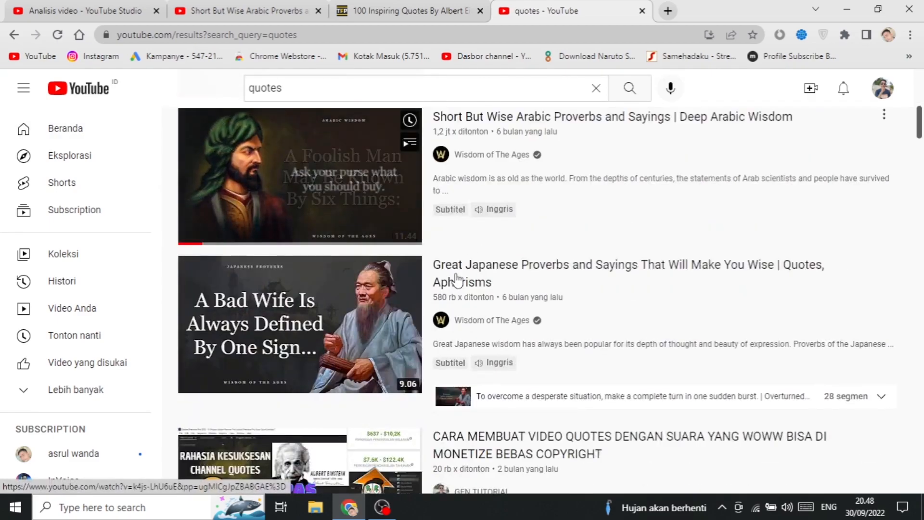
click(64, 10)
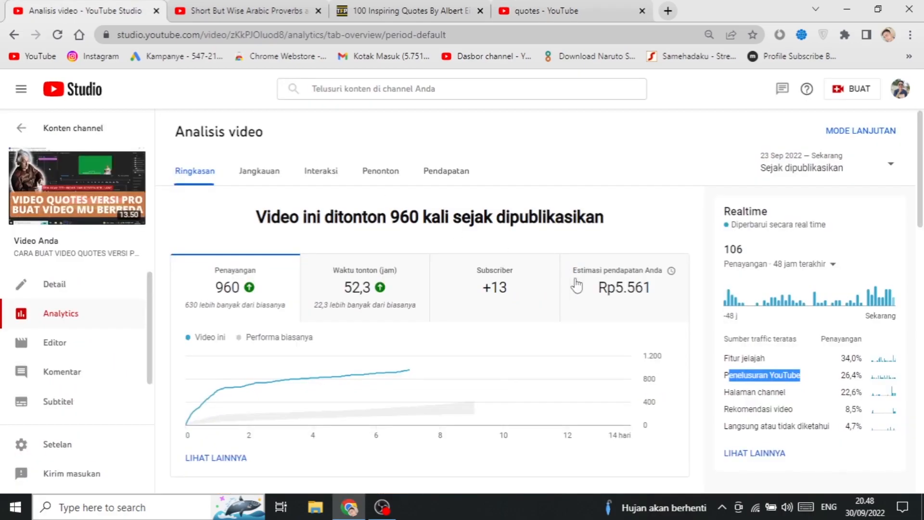
Highlight the "Penelusuran YouTube" and "Halaman channel" entries in the list of top traffic sources.
click(758, 379)
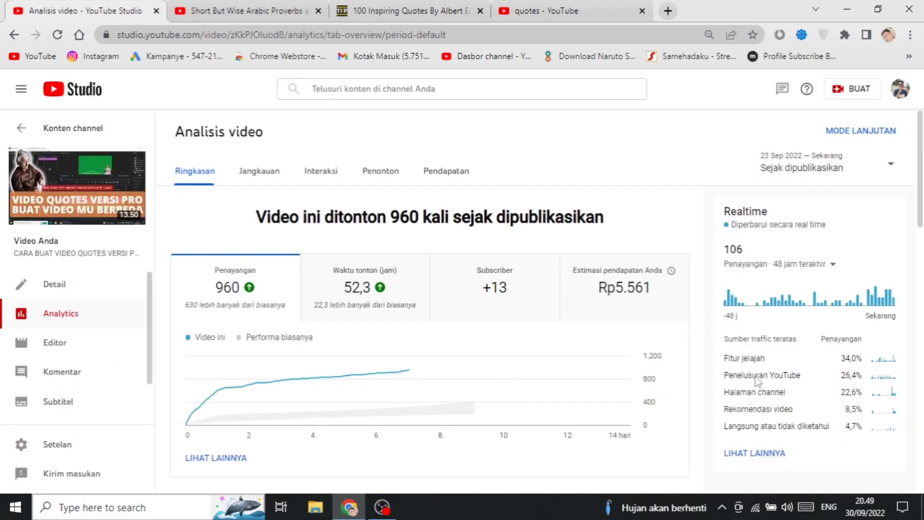
drag(724, 376, 813, 373)
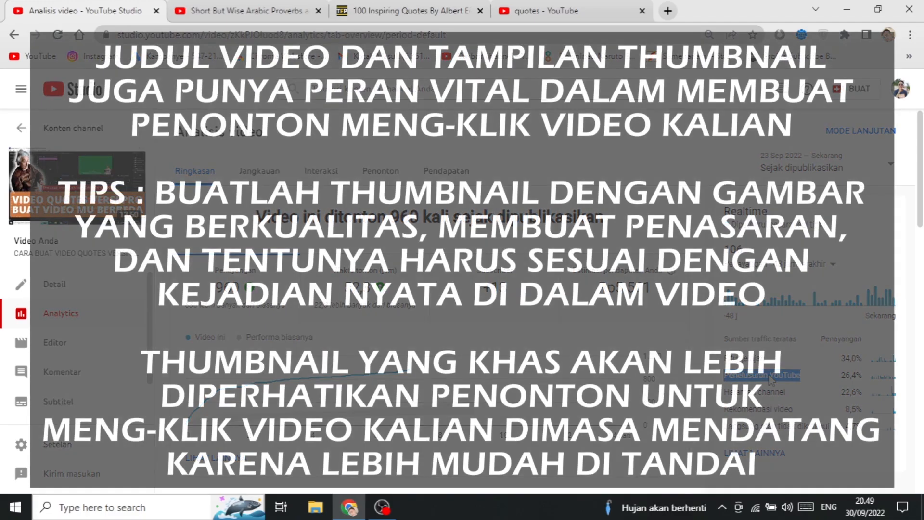
click(769, 380)
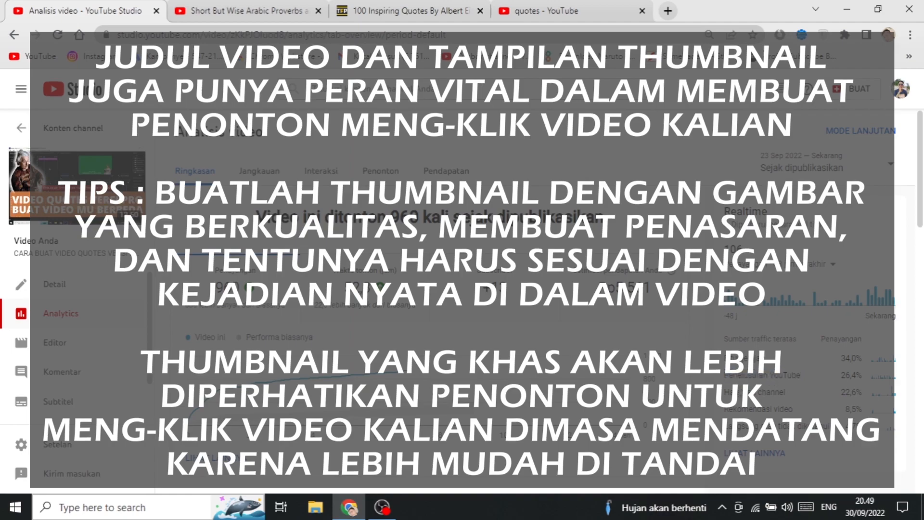
drag(747, 392, 800, 393)
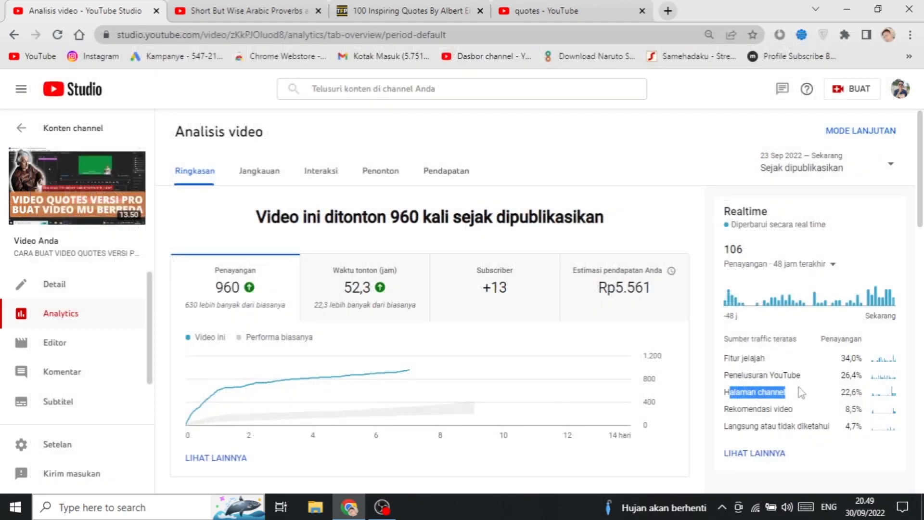
Highlight the "Rekomendasi video" source, view the recommendations beside the "Short But Wise Arabic Proverbs and Sayings" video, and close that tab.
drag(737, 409, 806, 413)
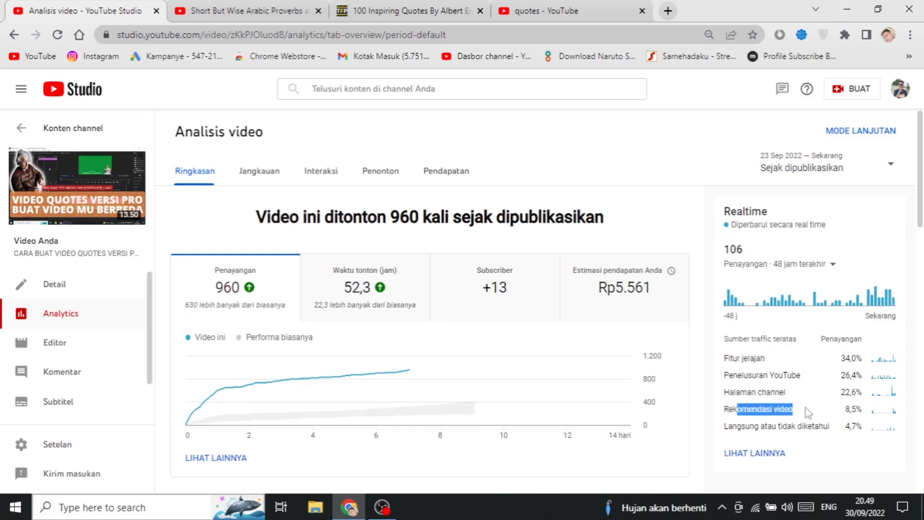
click(562, 10)
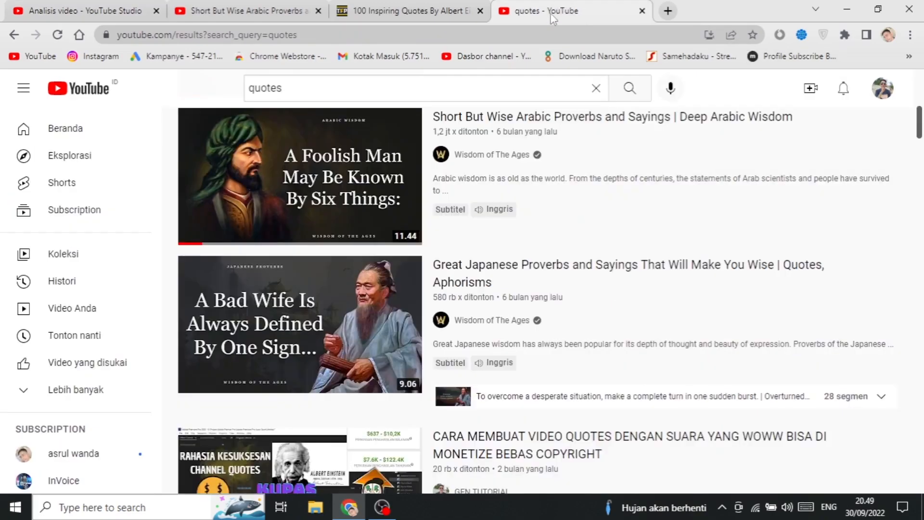
click(330, 165)
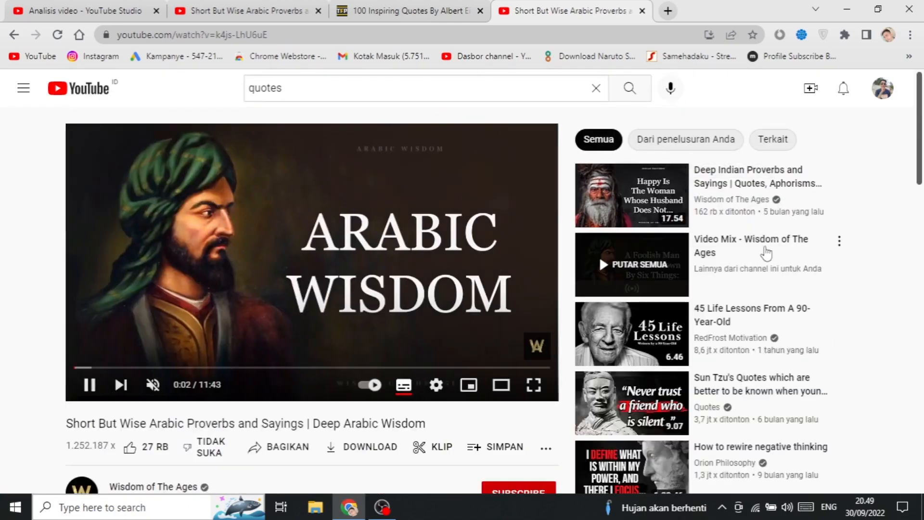
key(ctrl+w)
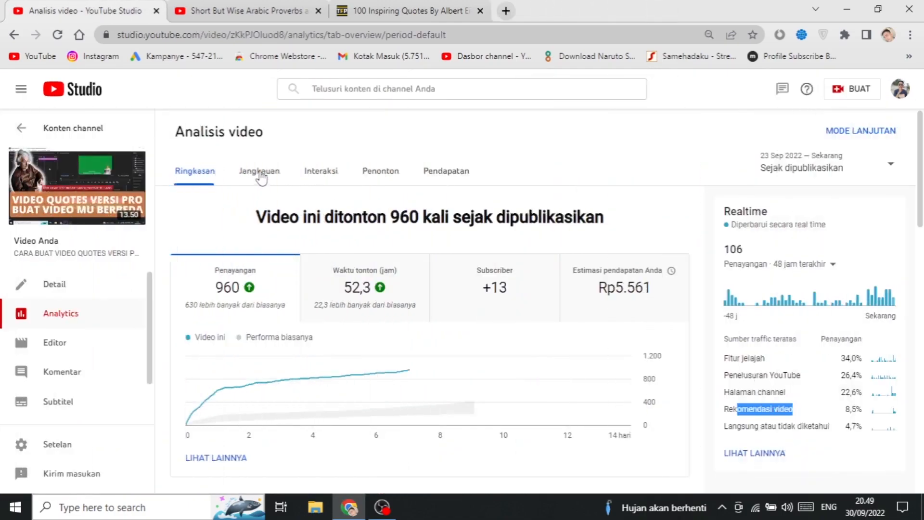
Open the video's "Jangkauan" analytics and browse the YouTube home feed to see how video thumbnails are shown, returning to the reach metrics.
click(260, 173)
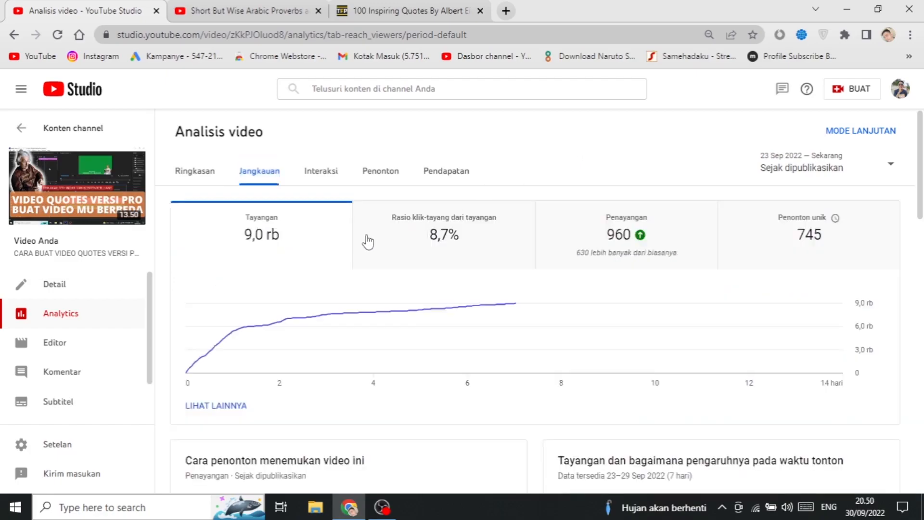
mouse_move(261, 249)
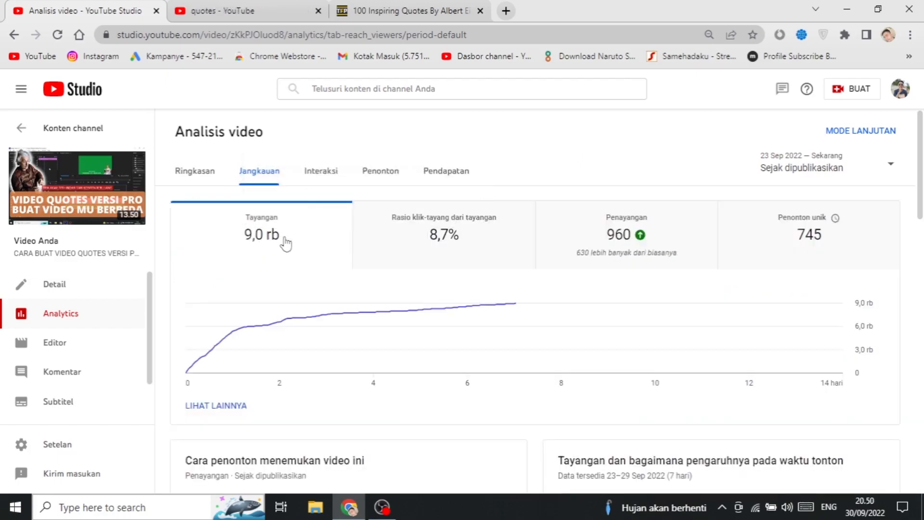
click(253, 7)
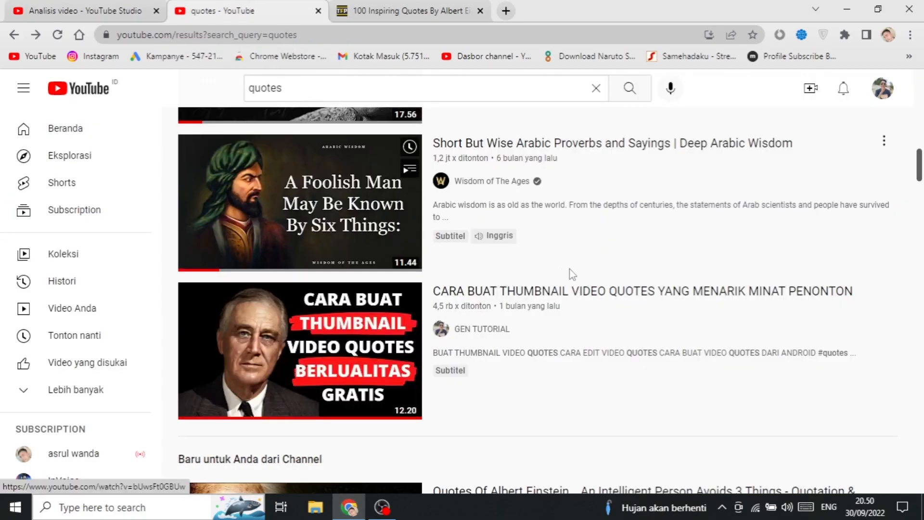
click(60, 140)
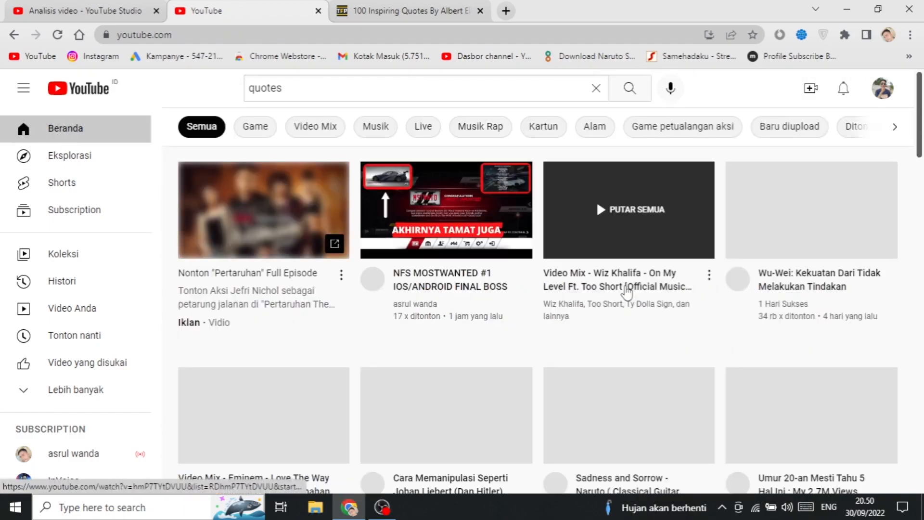
scroll(640, 259, down, 12)
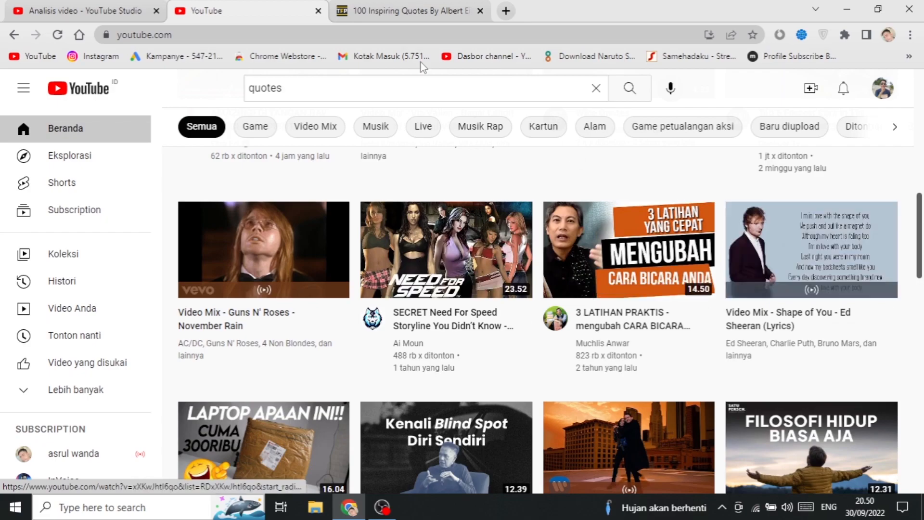
scroll(511, 288, up, 6)
scroll(512, 289, down, 9)
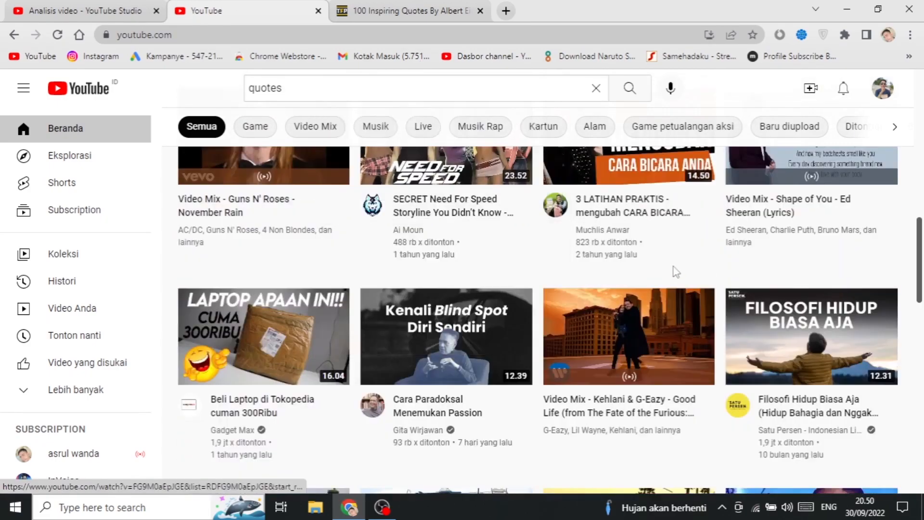
scroll(676, 272, down, 10)
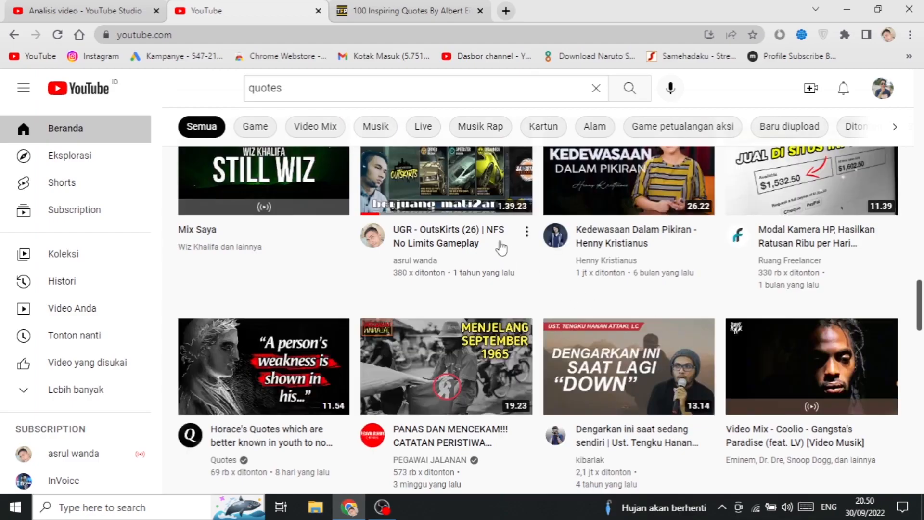
click(124, 6)
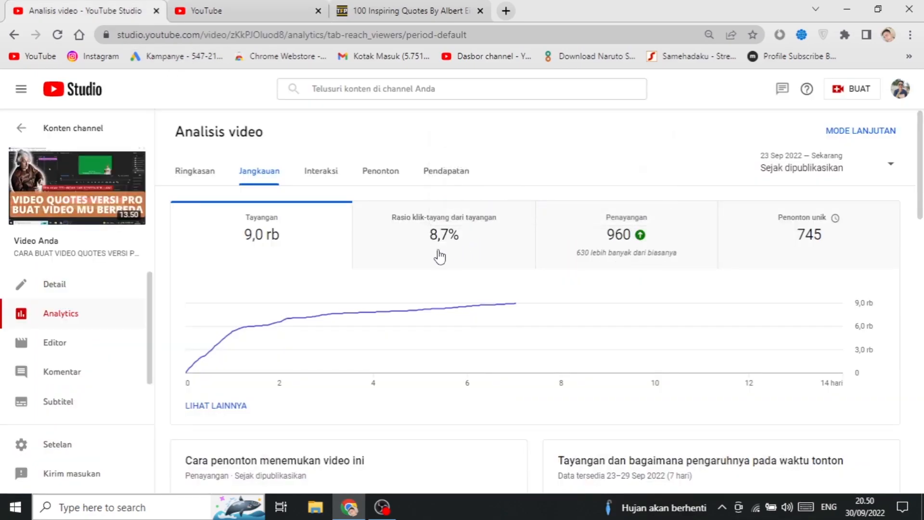
Check the "Rasio klik-tayang dari tayangan" metric against the thumbnails in the YouTube home feed, then return to the reach analytics.
mouse_move(452, 247)
click(240, 11)
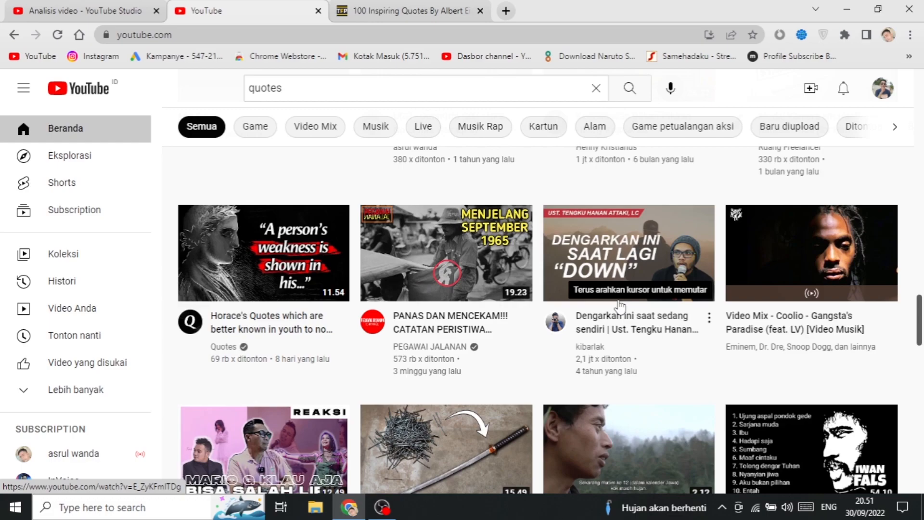
key(ctrl+shift+Tab)
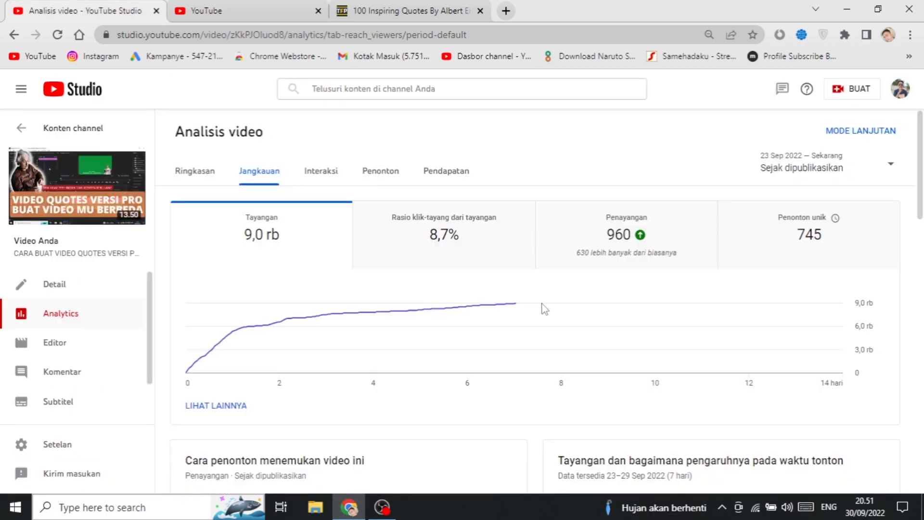
mouse_move(449, 251)
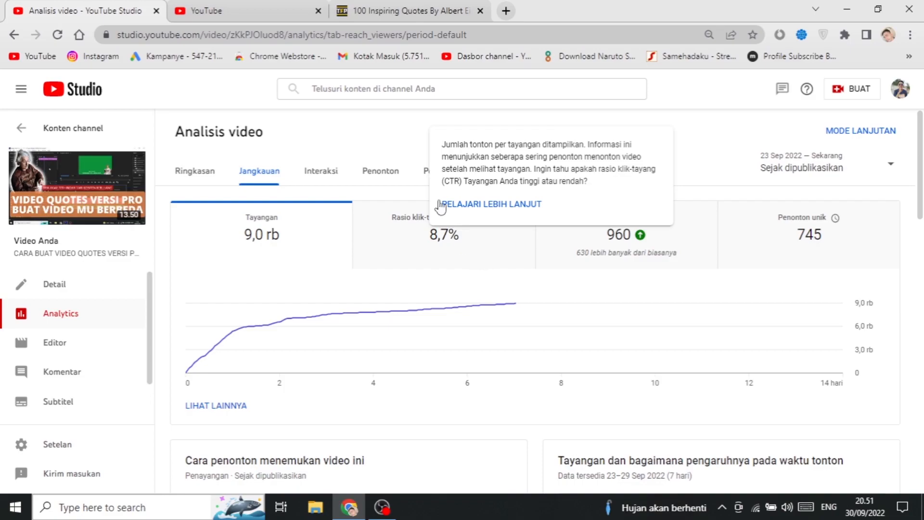
key(ctrl+Tab)
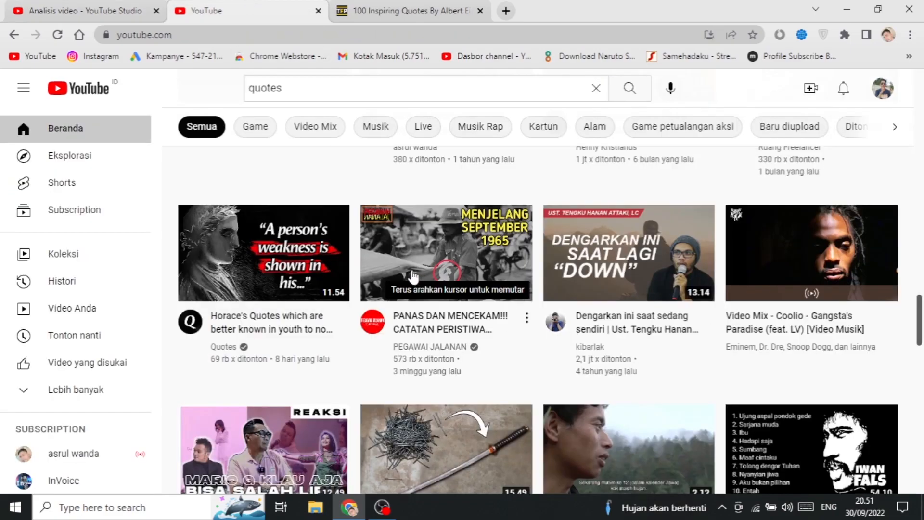
scroll(489, 278, down, 2)
scroll(489, 278, down, 2)
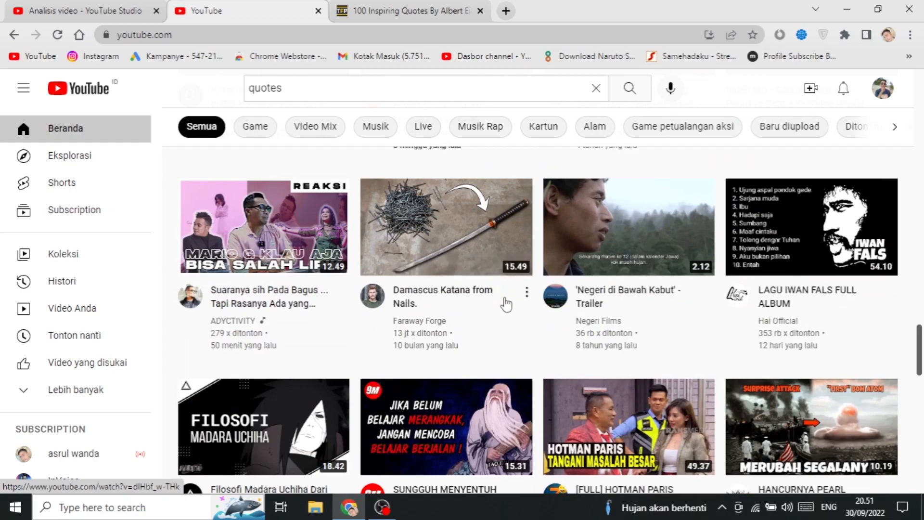
scroll(612, 323, down, 6)
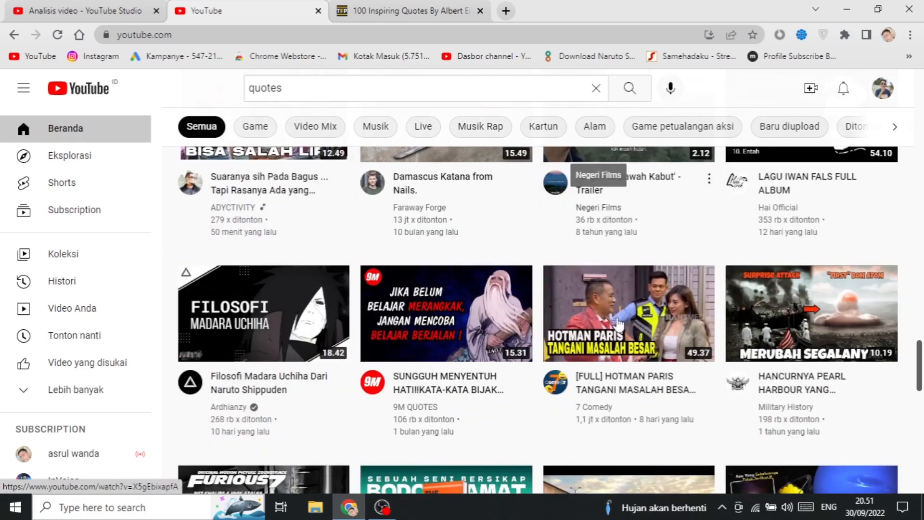
mouse_move(621, 329)
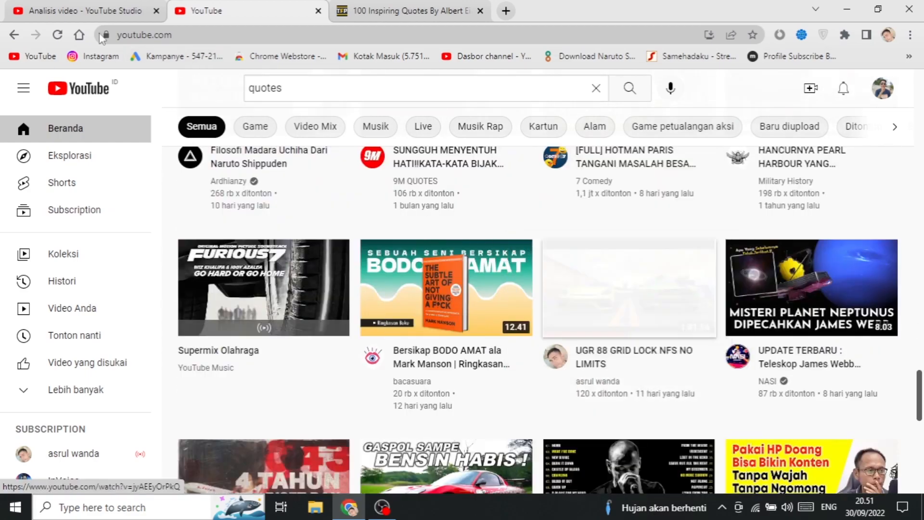
click(62, 7)
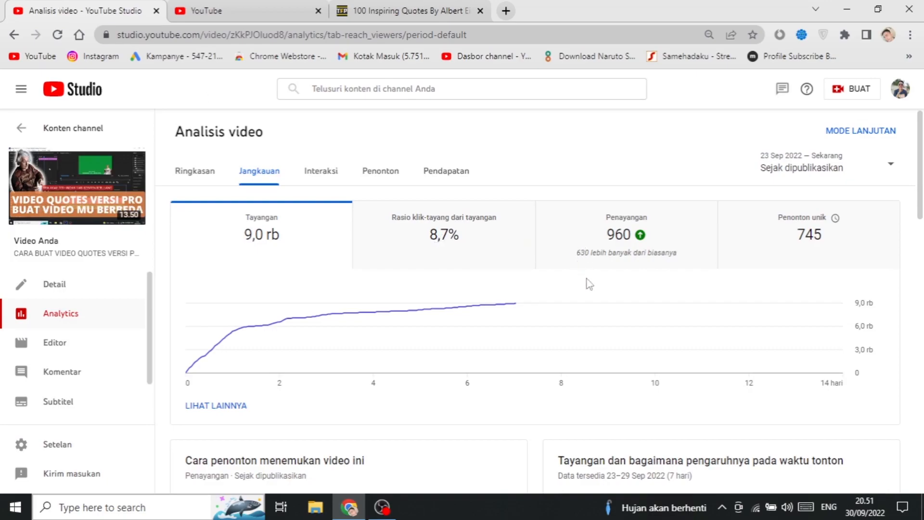
Show the "Penayangan" and "Penonton unik" charts and read the explanations of both metrics.
click(645, 235)
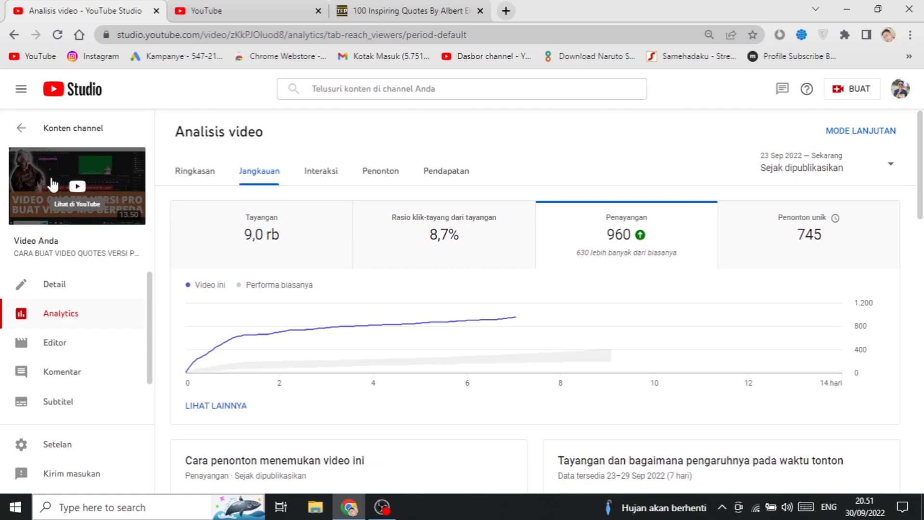
click(783, 249)
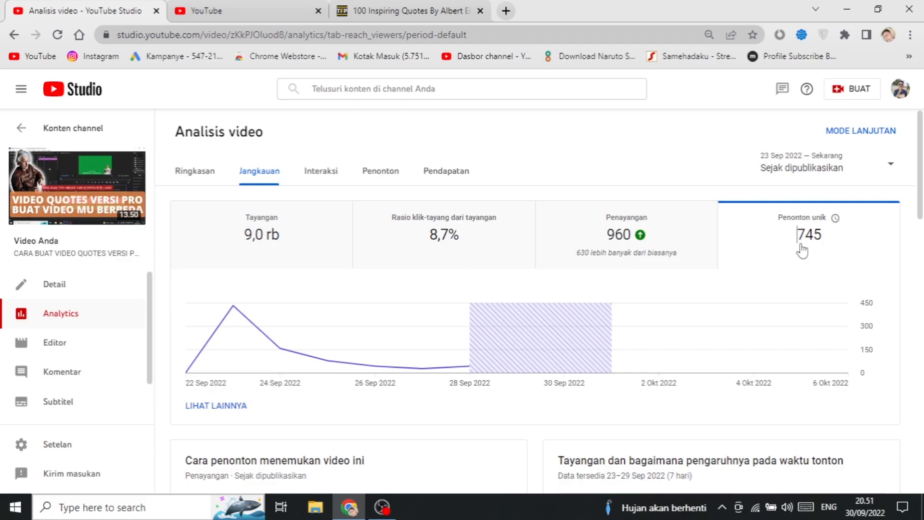
mouse_move(626, 239)
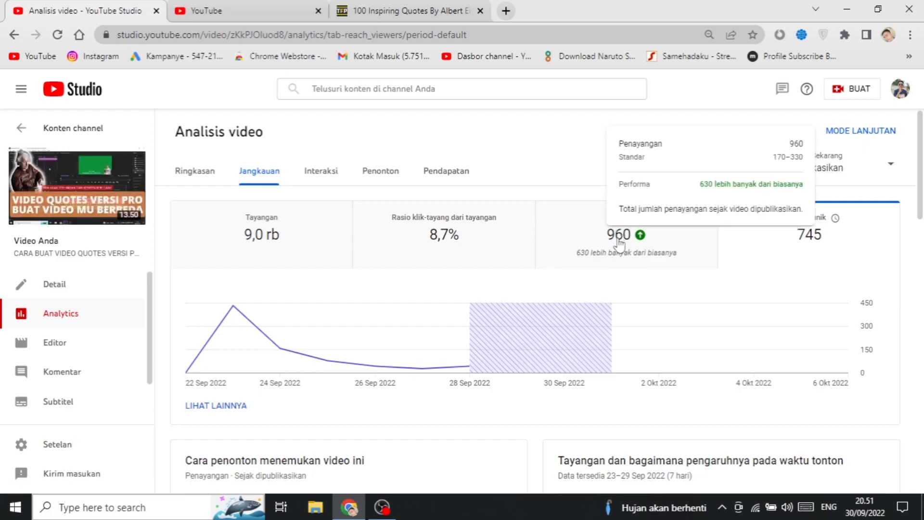
mouse_move(817, 238)
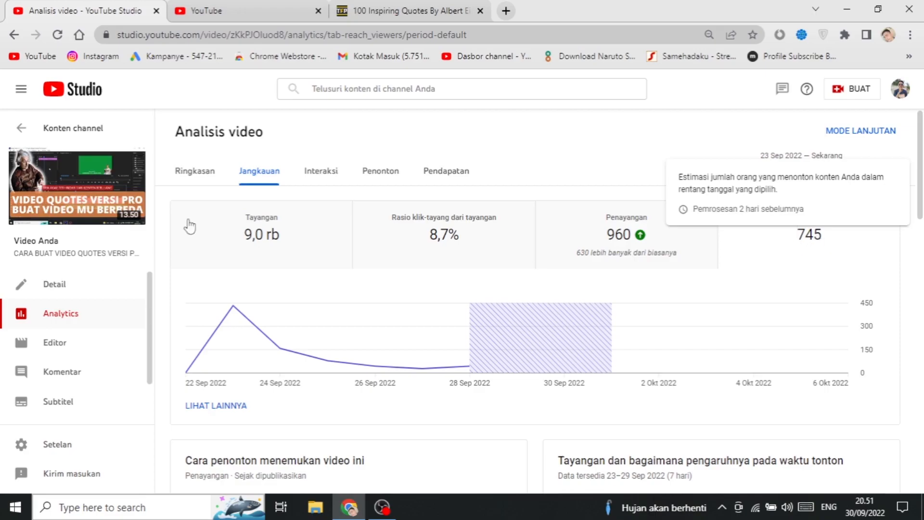
Examine the traffic sources under "Cara penonton menemukan video ini", from "Fitur jelajah" to "Lainnya".
scroll(510, 251, down, 2)
scroll(498, 337, down, 2)
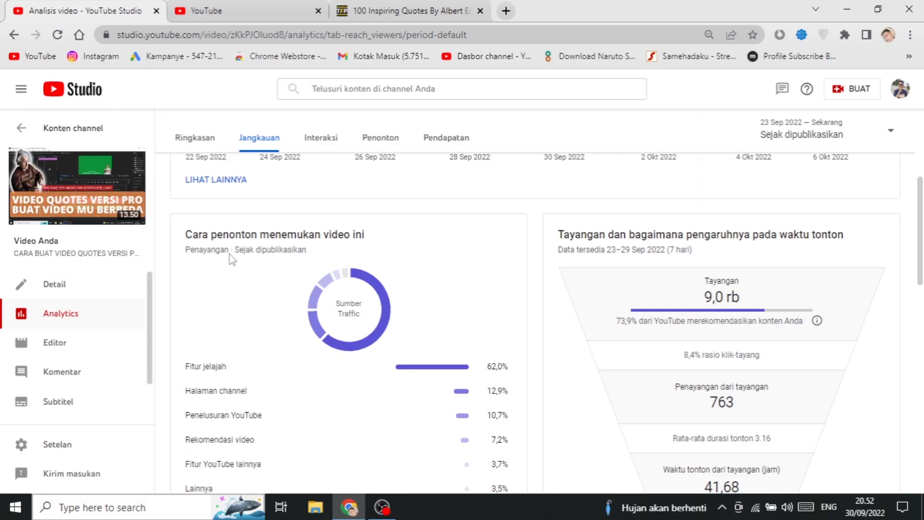
scroll(521, 278, down, 2)
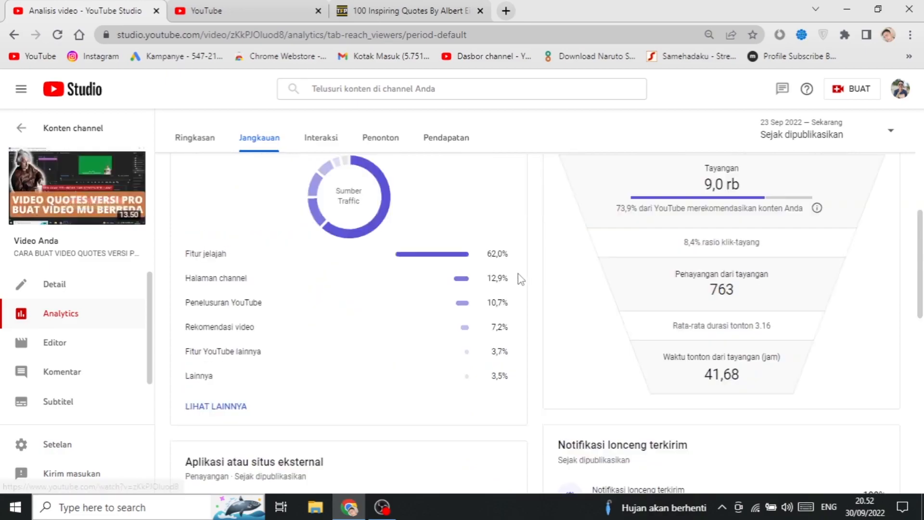
mouse_move(233, 258)
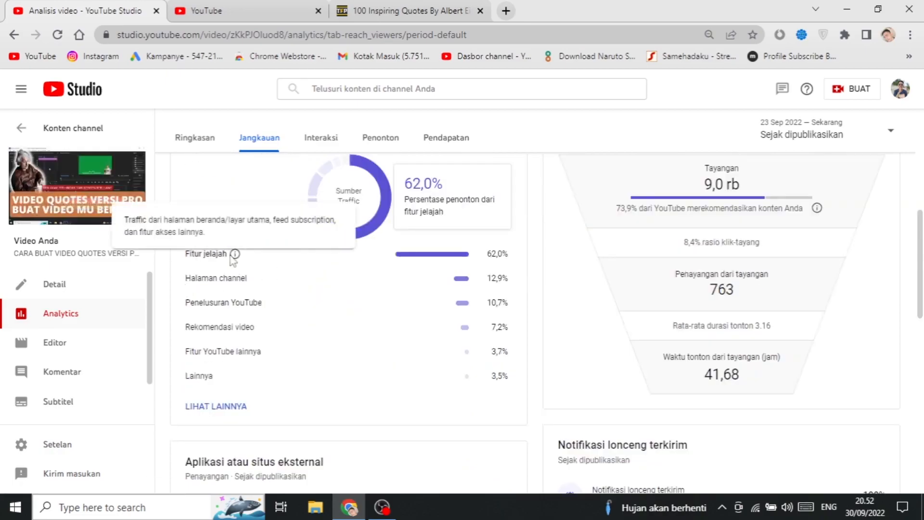
mouse_move(253, 282)
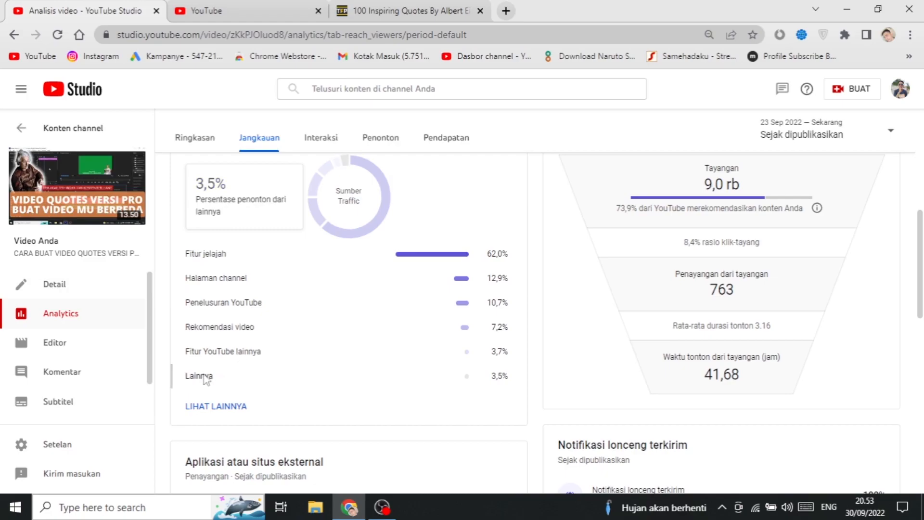
Open the full "Sumber traffic" report, look through all its sources down to "Playlist", and close the report.
click(216, 413)
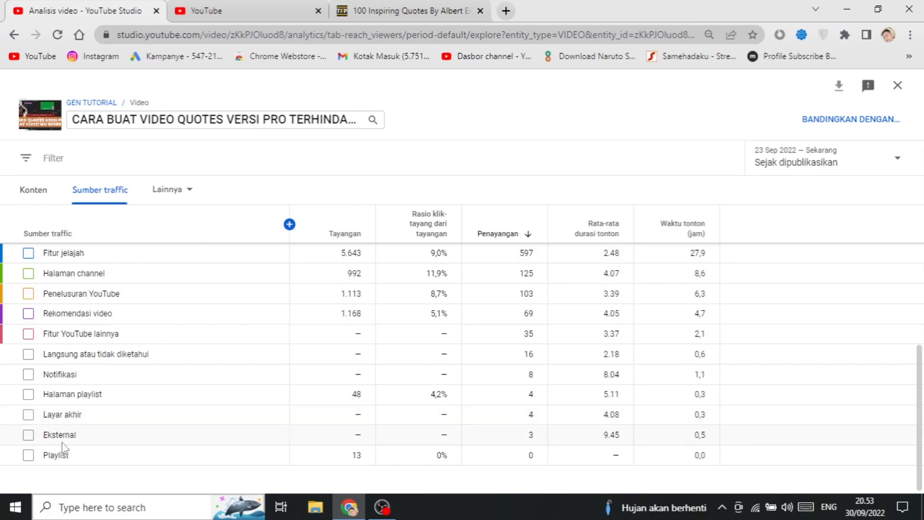
scroll(90, 347, up, 5)
scroll(90, 350, down, 5)
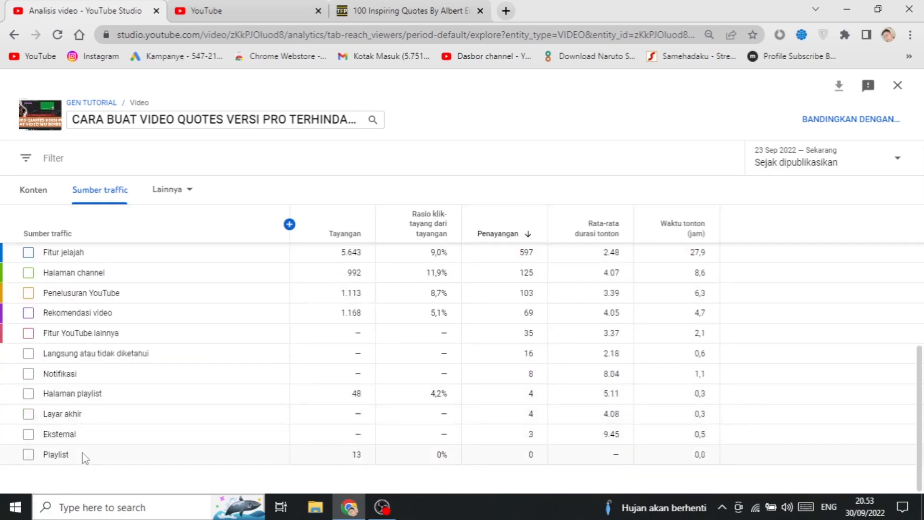
click(898, 85)
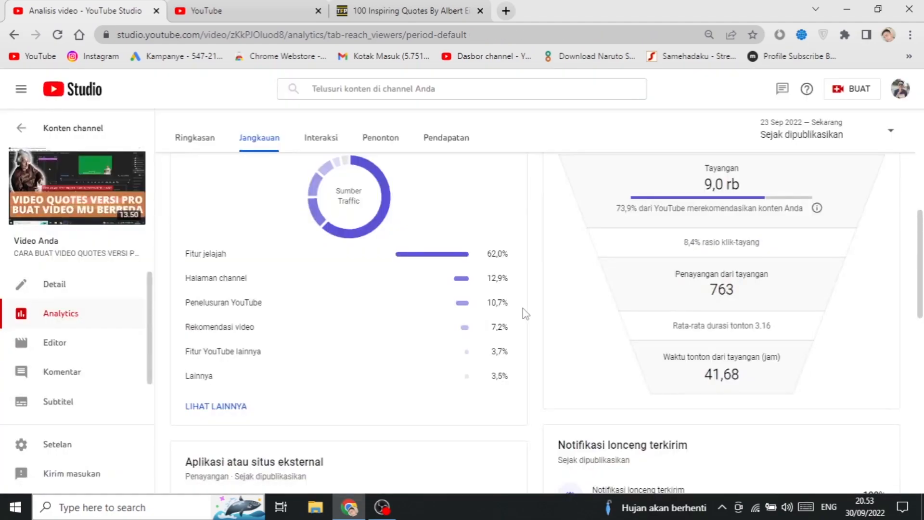
Highlight each of the five video titles under "Konten yang menyarankan video ini" in turn and clear the selection.
scroll(539, 310, down, 8)
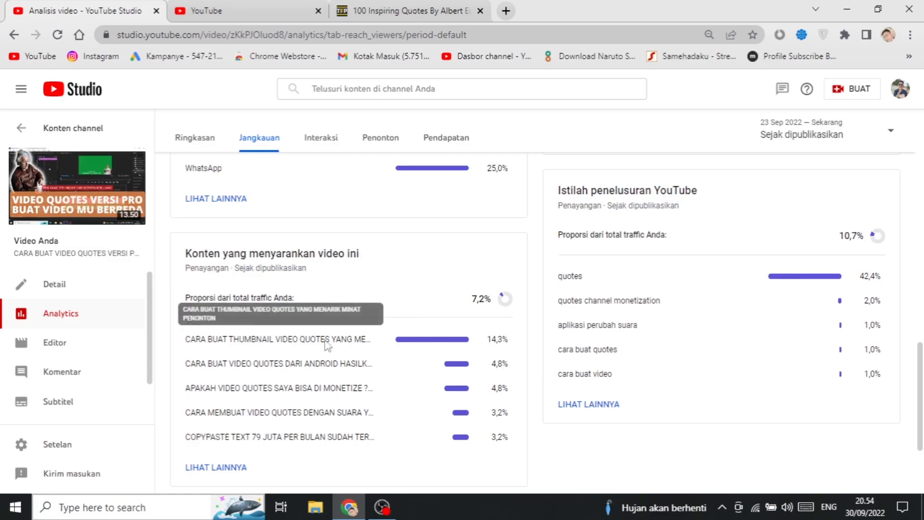
drag(187, 339, 349, 343)
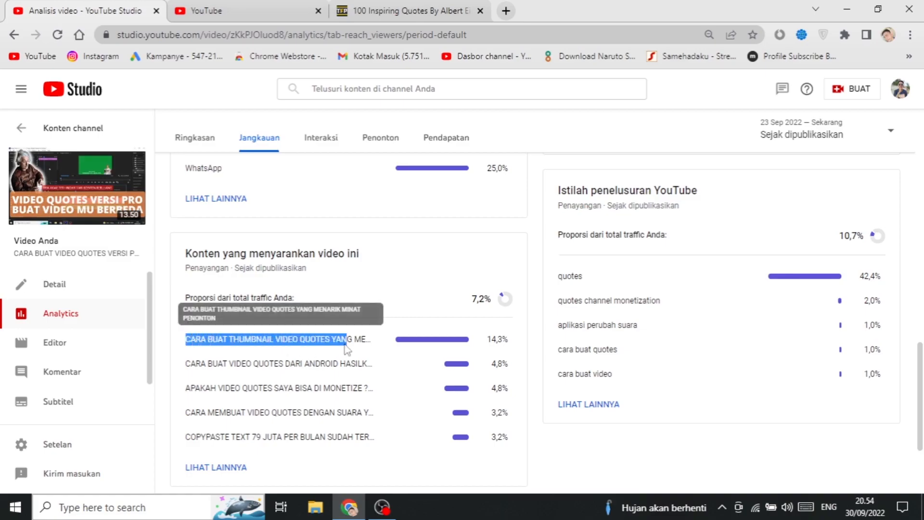
drag(190, 365, 350, 368)
drag(190, 389, 359, 391)
drag(190, 413, 337, 417)
drag(190, 437, 343, 443)
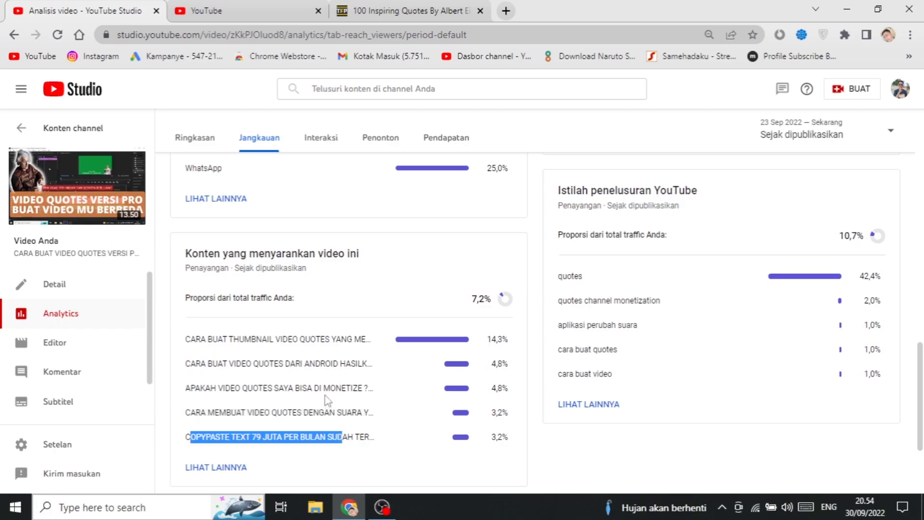
drag(272, 437, 379, 449)
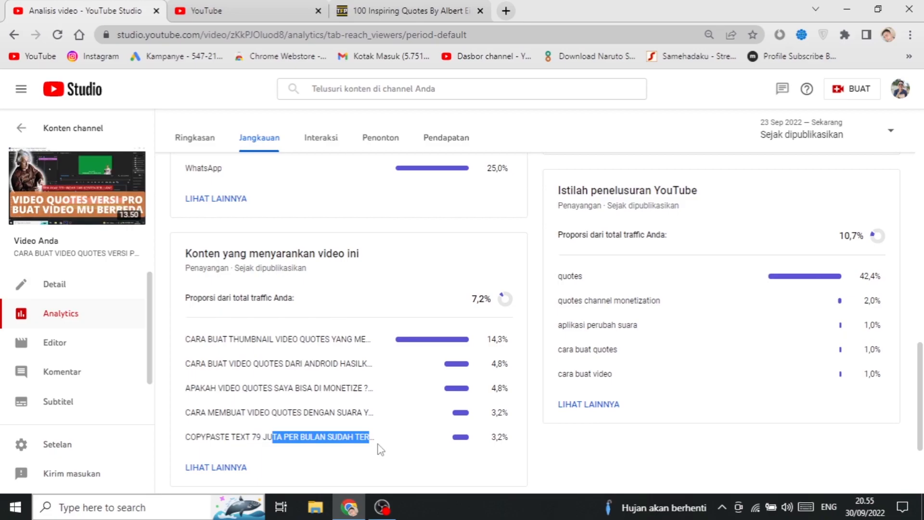
click(380, 449)
Highlight the first four titles under "Konten yang menyarankan video ini" once more and deselect them.
mouse_move(102, 216)
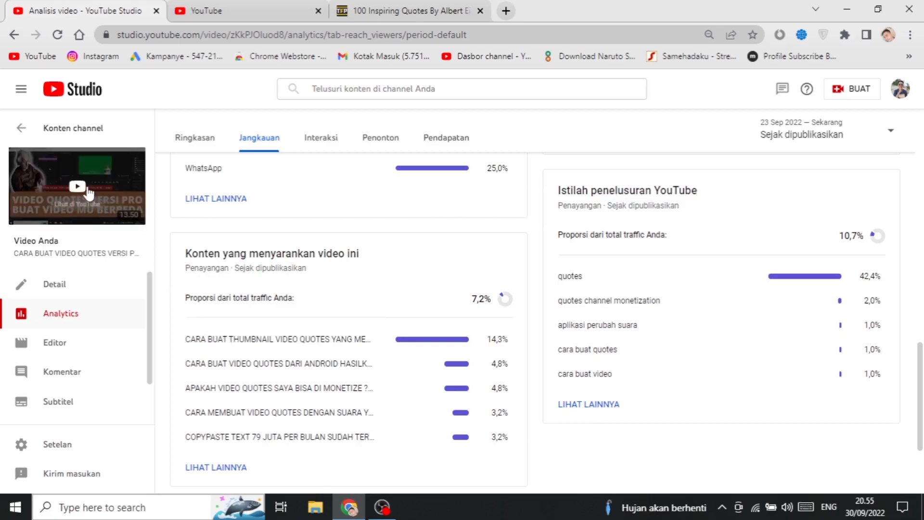
drag(185, 339, 403, 368)
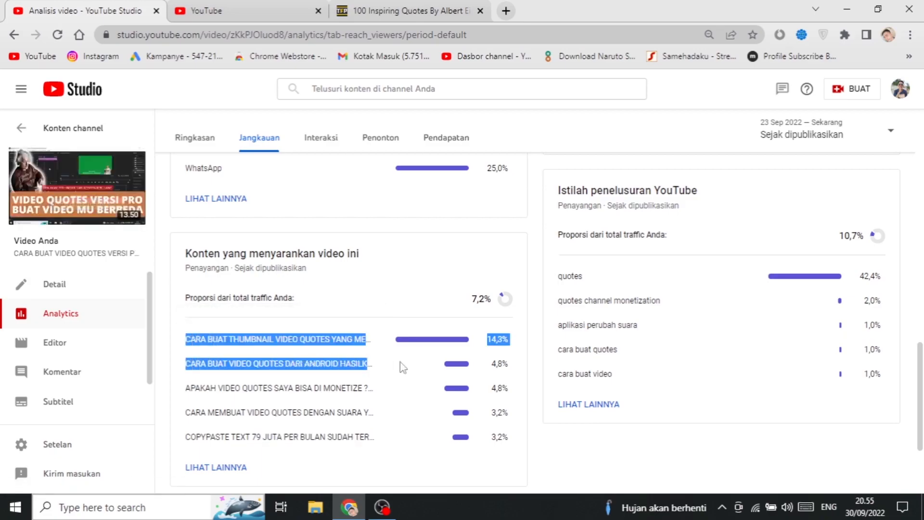
drag(214, 385, 361, 402)
drag(207, 413, 352, 420)
click(740, 209)
Highlight the search terms "quotes" and "cara buat video" under "Istilah penelusuran YouTube".
mouse_move(700, 193)
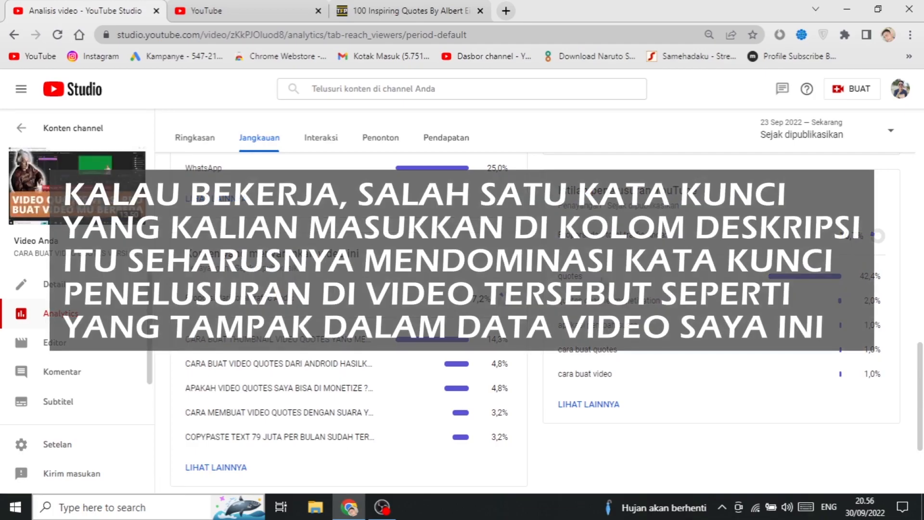
drag(557, 276, 582, 276)
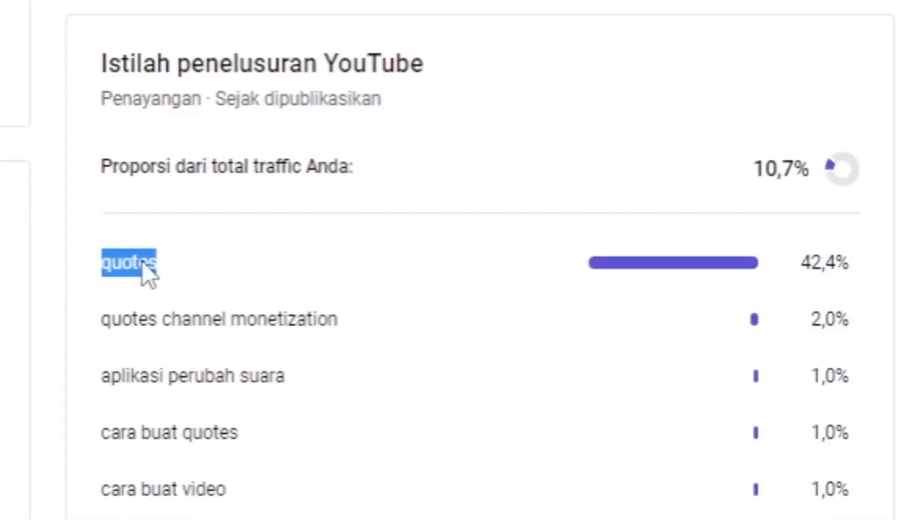
click(576, 280)
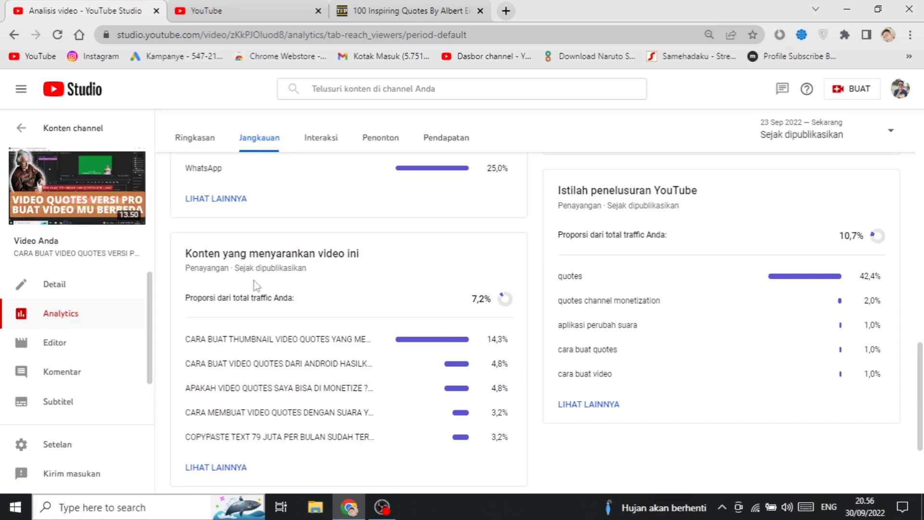
mouse_move(59, 189)
drag(562, 375, 612, 376)
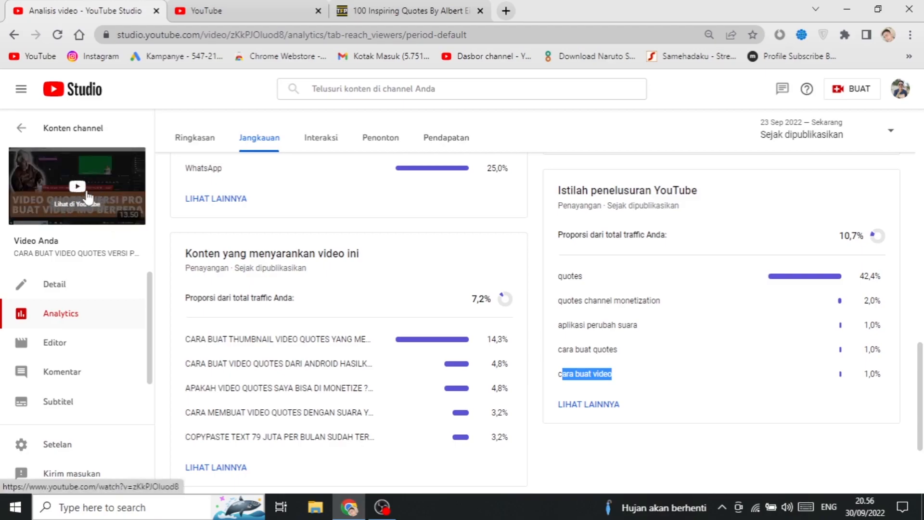
click(627, 377)
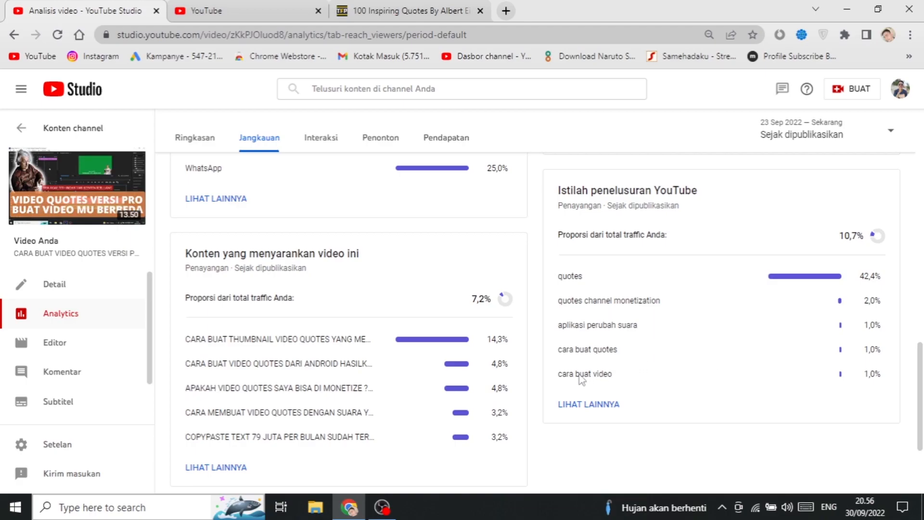
drag(579, 374, 613, 375)
mouse_move(106, 181)
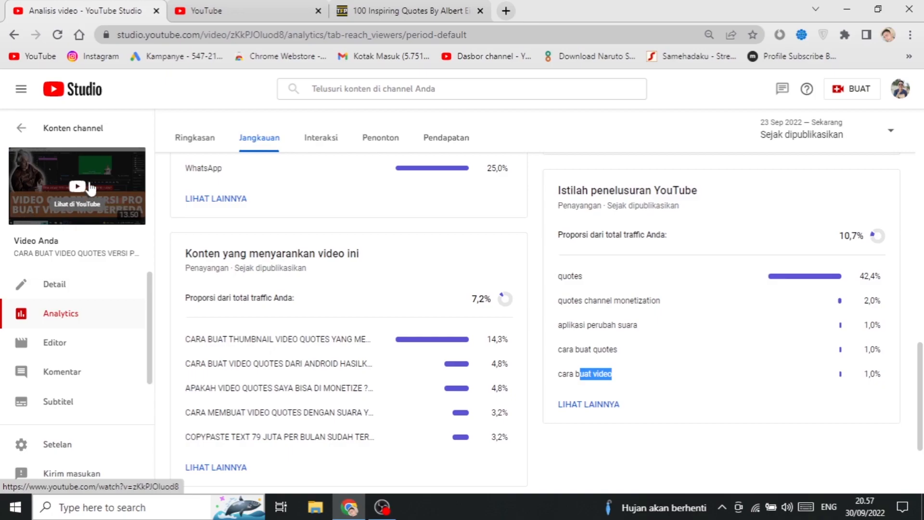
drag(558, 276, 567, 279)
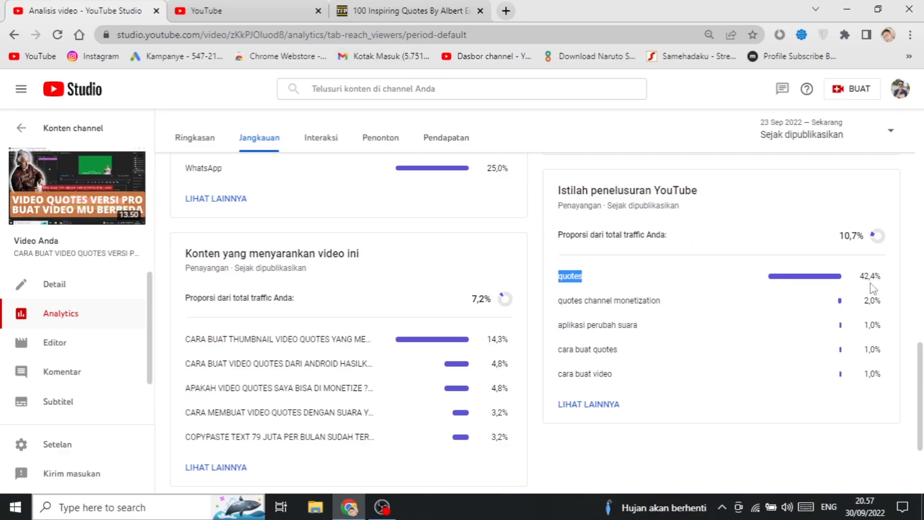
click(641, 284)
double_click(596, 285)
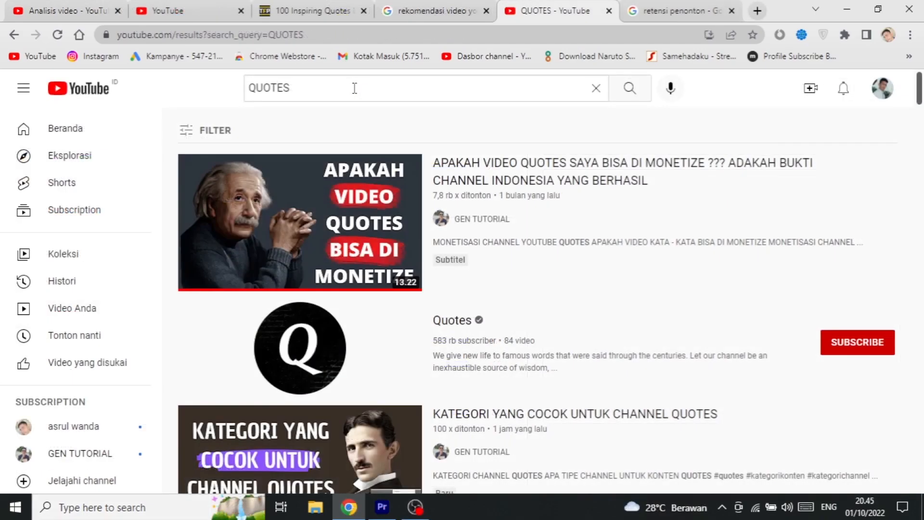
Review the YouTube search suggestions for "QUOTES" and look through its results for the channel's own videos.
click(354, 88)
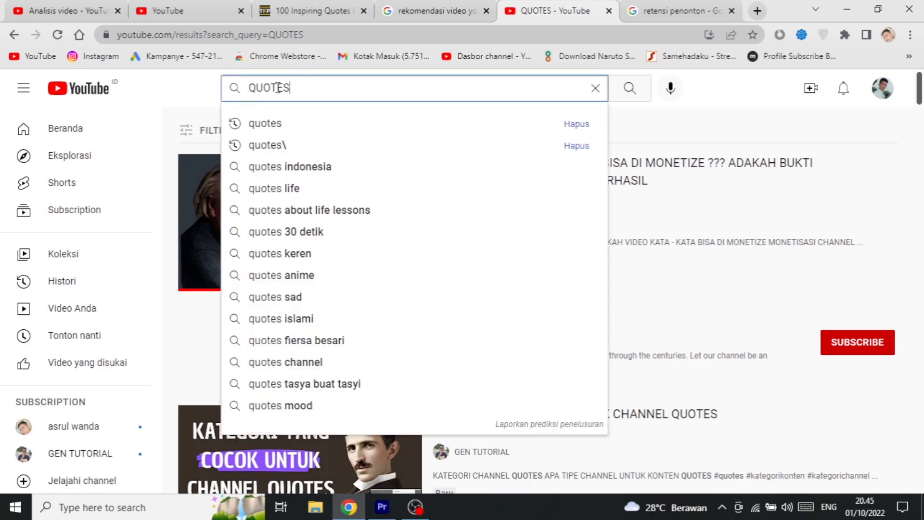
click(208, 91)
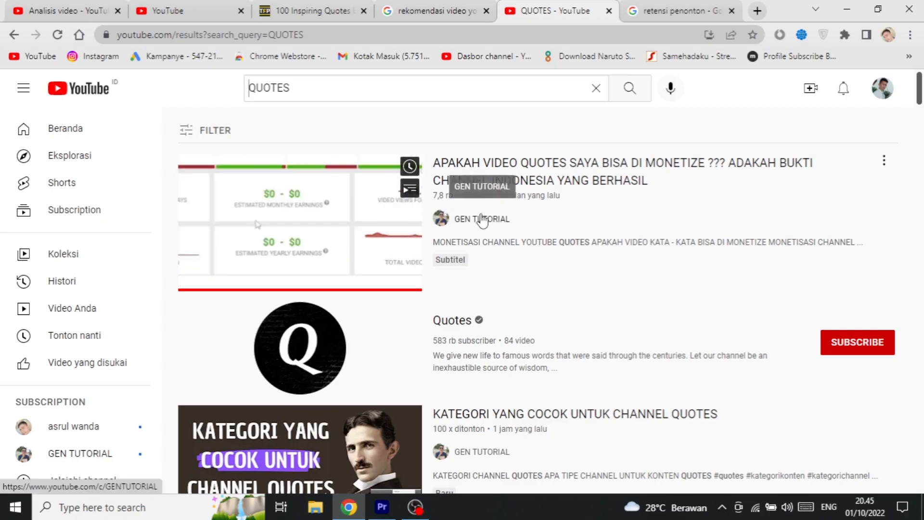
scroll(510, 223, down, 2)
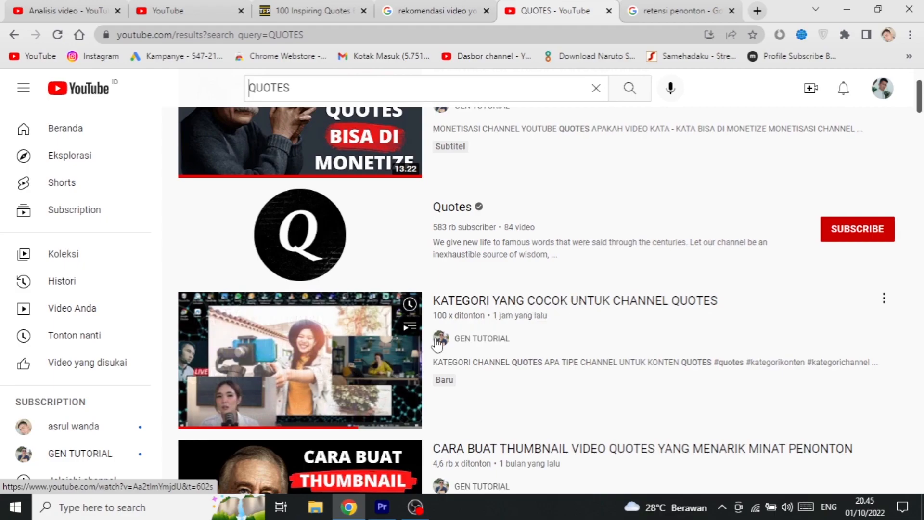
scroll(500, 331, down, 5)
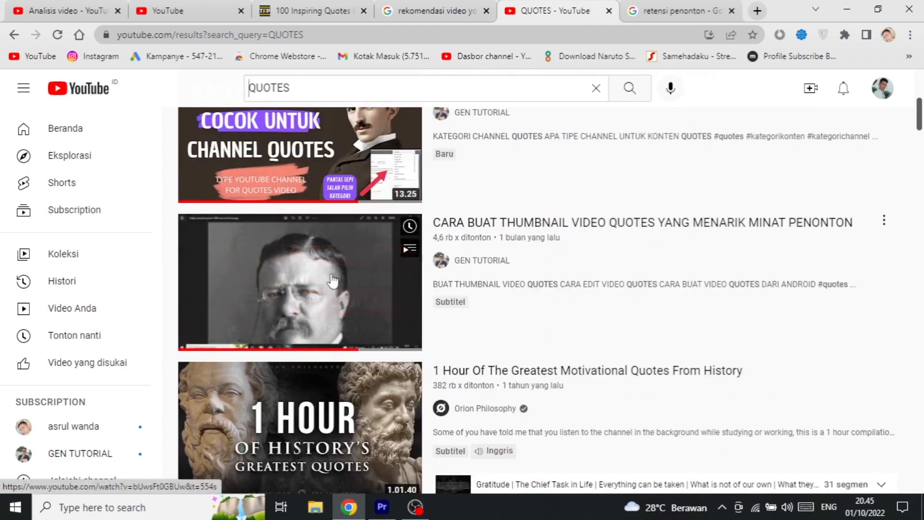
scroll(501, 281, down, 2)
scroll(481, 313, down, 5)
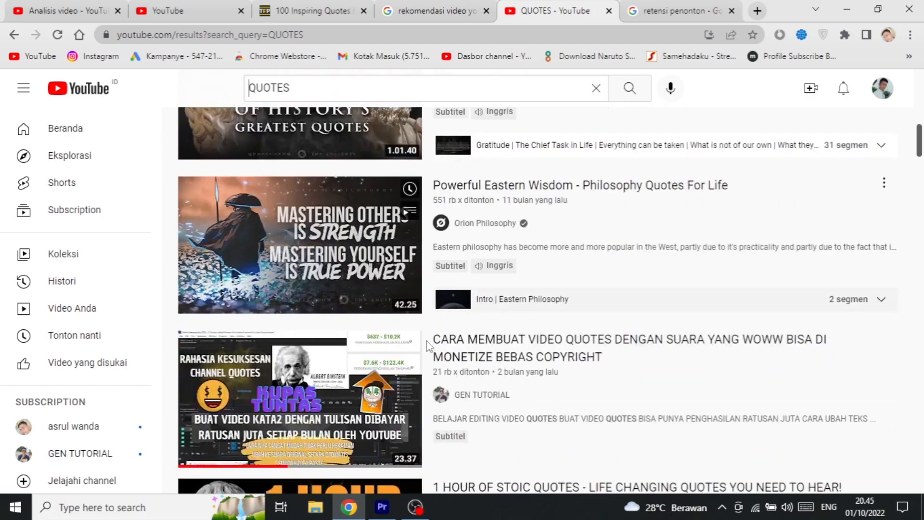
scroll(400, 395, down, 15)
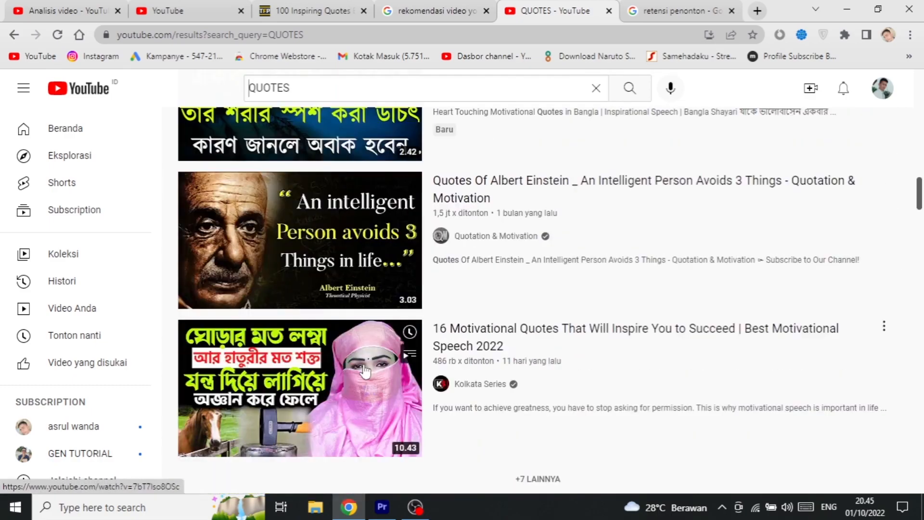
scroll(366, 371, down, 9)
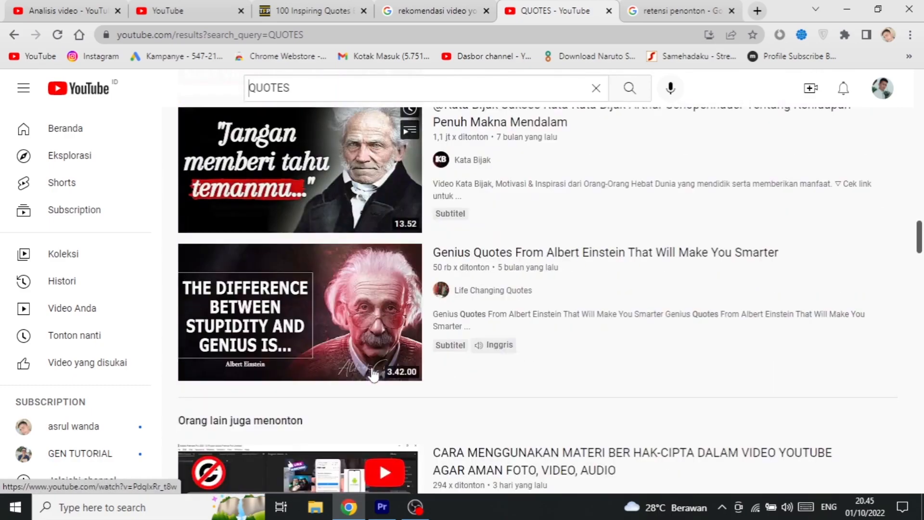